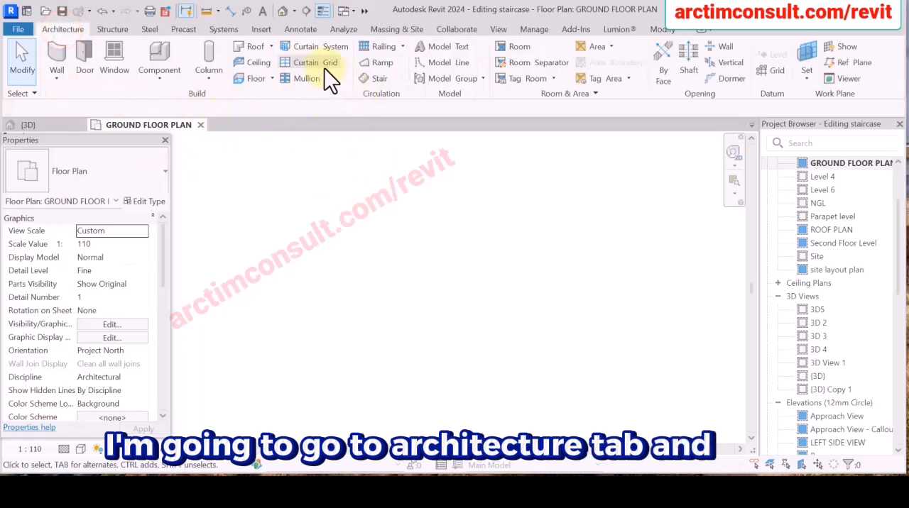
Create a U-shaped stair from GFL to Level 4, with a 3000 mm vertical first run and the remaining risers returning beside it after an automatic landing.
left_click(378, 80)
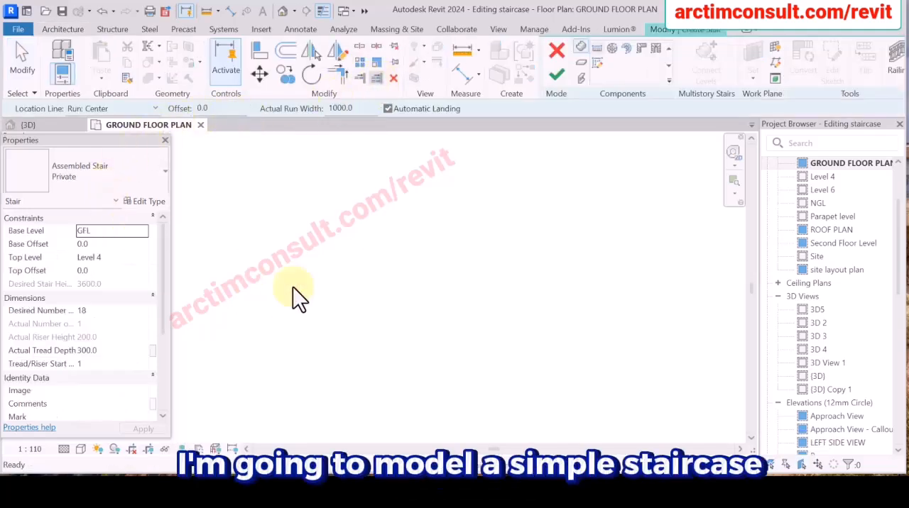
left_click(373, 375)
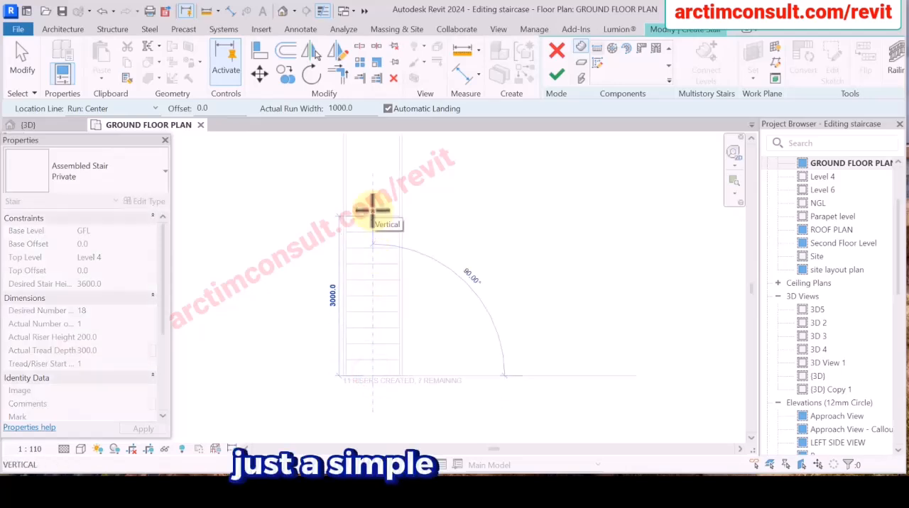
left_click(373, 210)
left_click(468, 218)
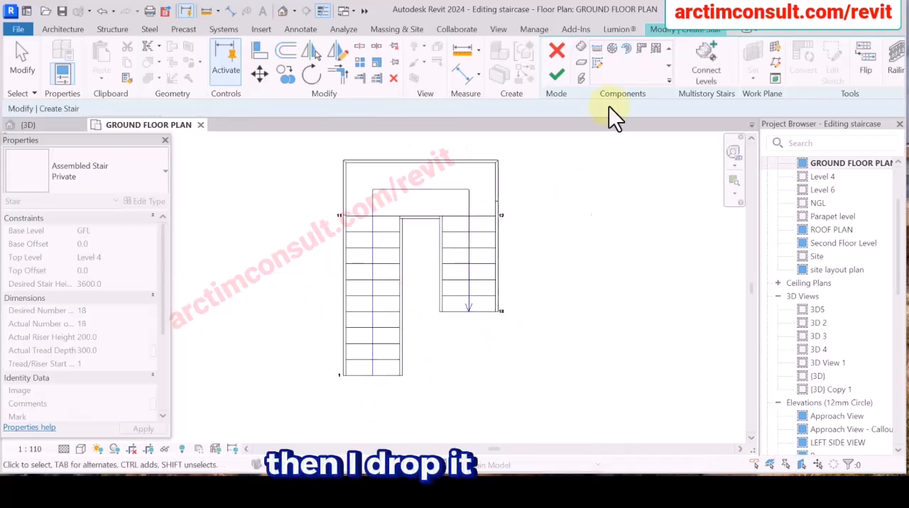
key("Escape")
left_click(556, 75)
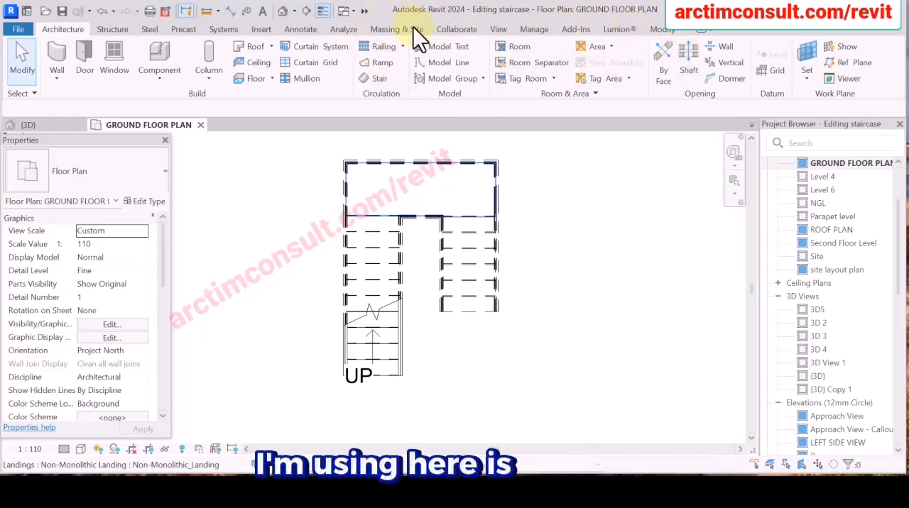
scroll(447, 302, "up", 1)
scroll(411, 236, "up", 2)
scroll(417, 289, "down", 4)
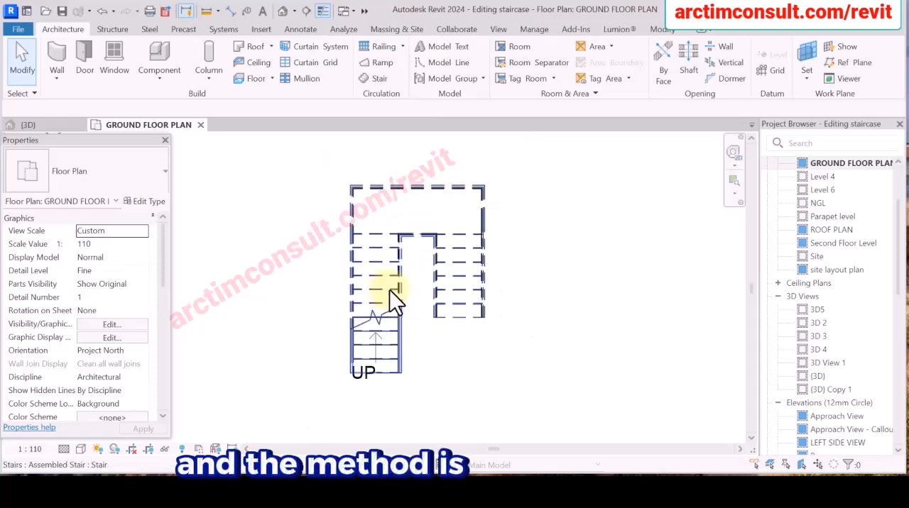
scroll(468, 333, "up", 2)
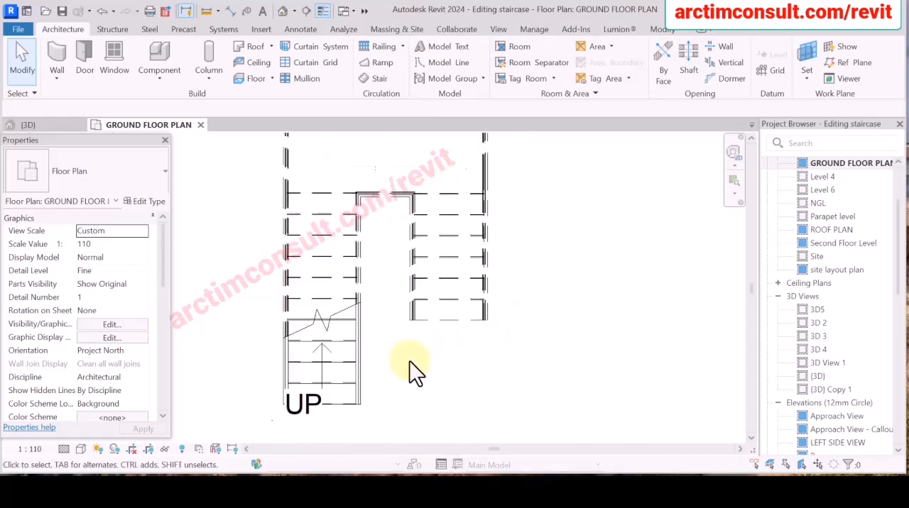
scroll(425, 358, "down", 2)
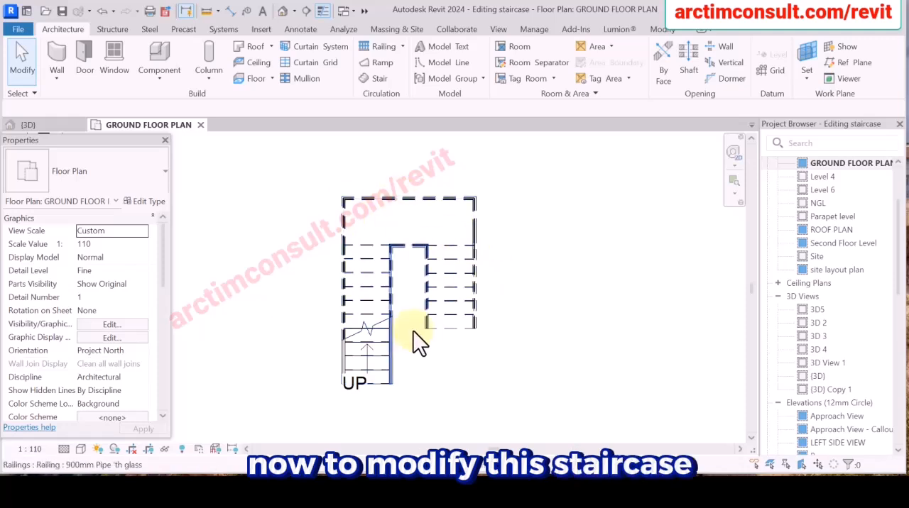
scroll(433, 306, "up", 2)
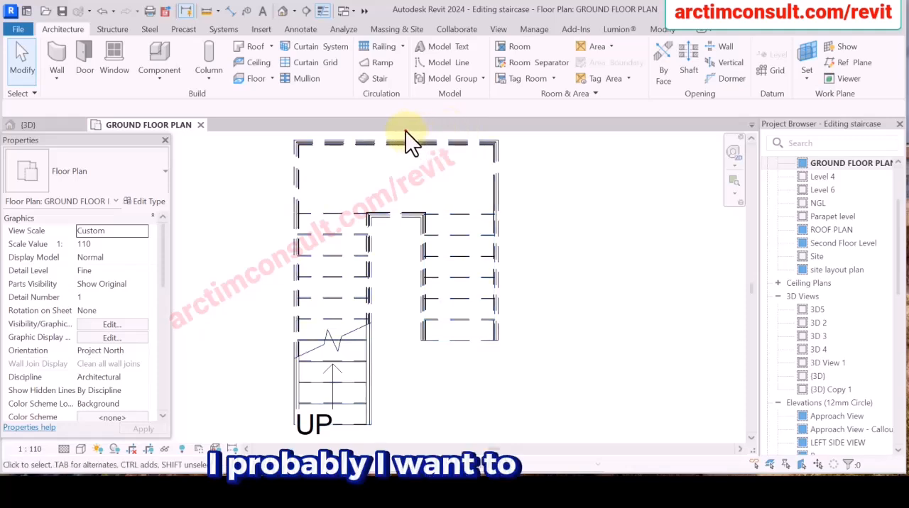
scroll(546, 386, "down", 2)
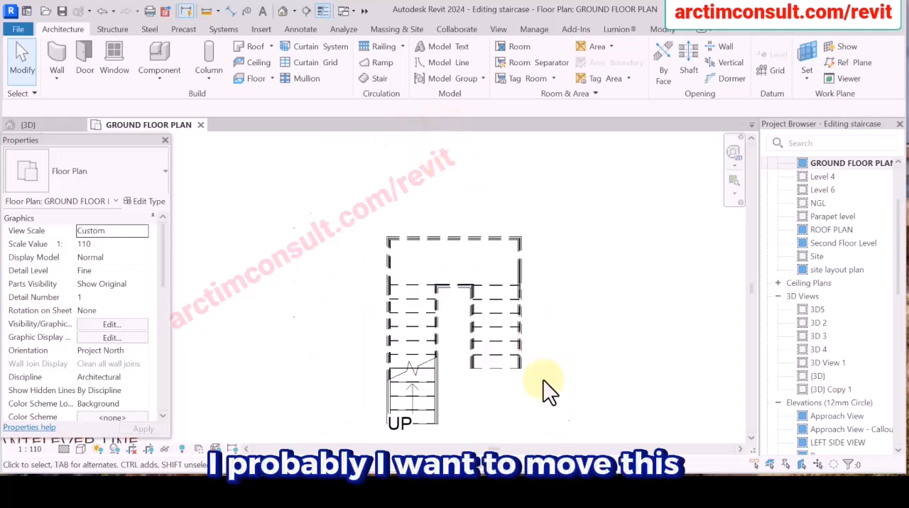
left_click(454, 182)
mouse_move(556, 408)
left_mouse_down()
mouse_move(567, 423)
mouse_move(560, 410)
left_mouse_up()
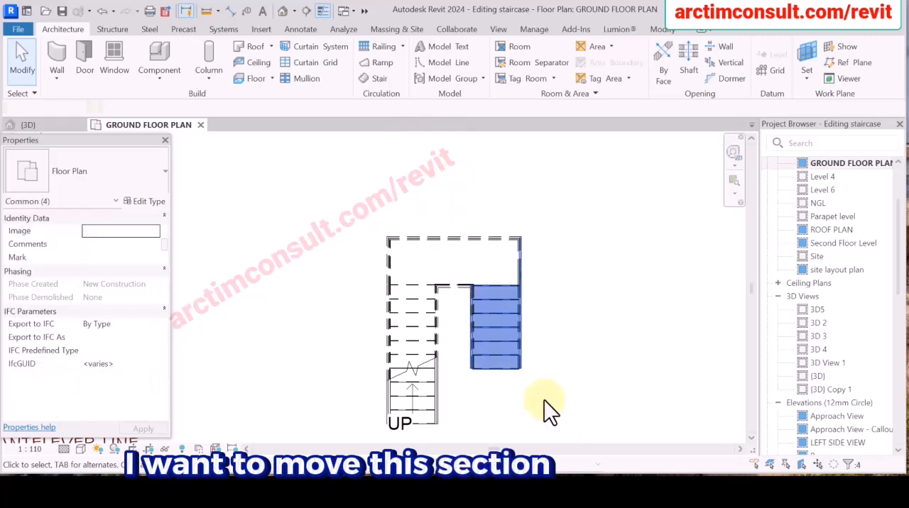
left_click(432, 355, "ctrl")
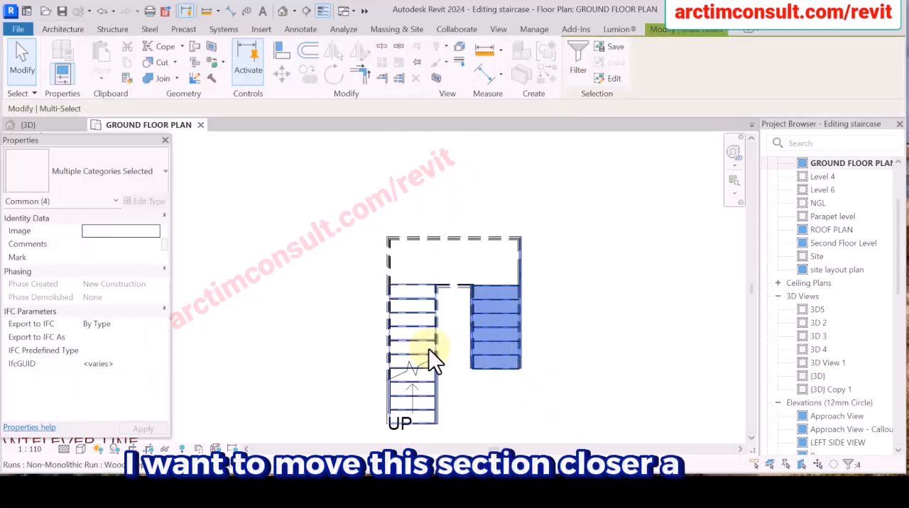
left_click(581, 341)
scroll(529, 396, "up", 2)
scroll(530, 396, "up", 3)
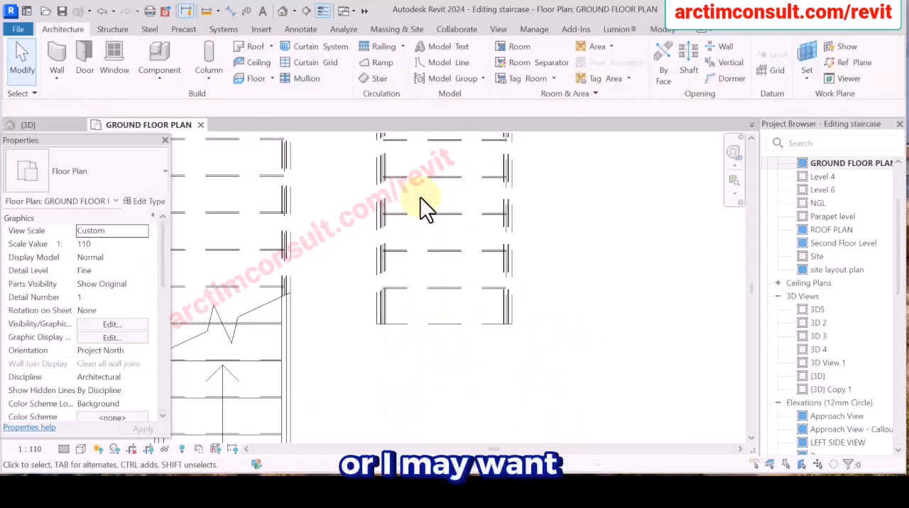
scroll(421, 197, "down", 5)
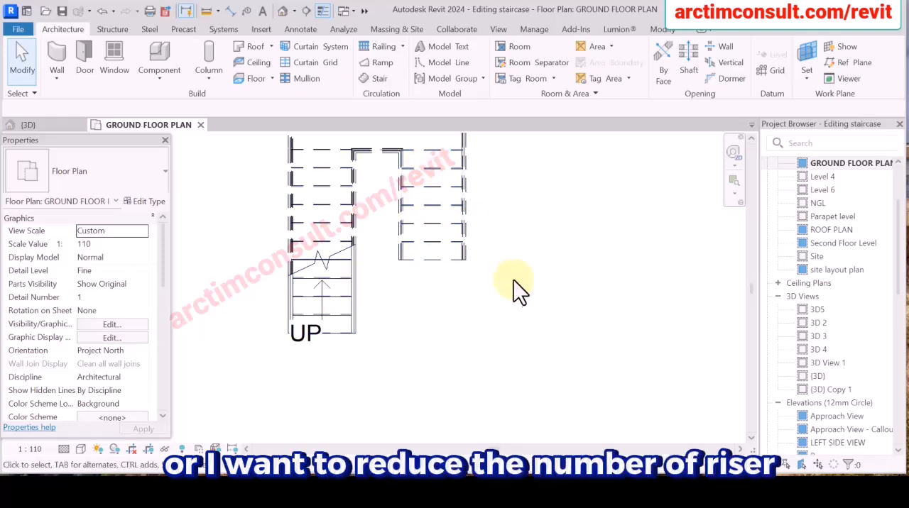
scroll(513, 282, "down", 4)
scroll(489, 255, "up", 5)
scroll(493, 250, "up", 1)
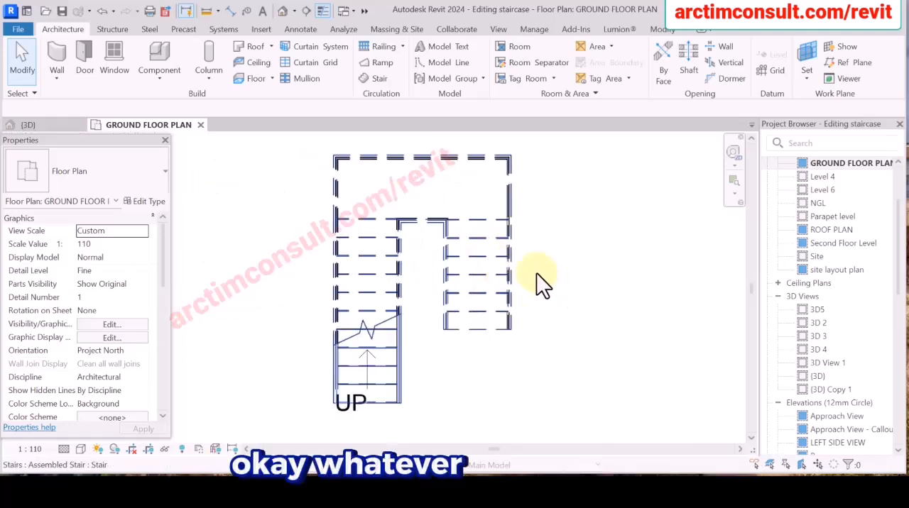
scroll(447, 262, "down", 3)
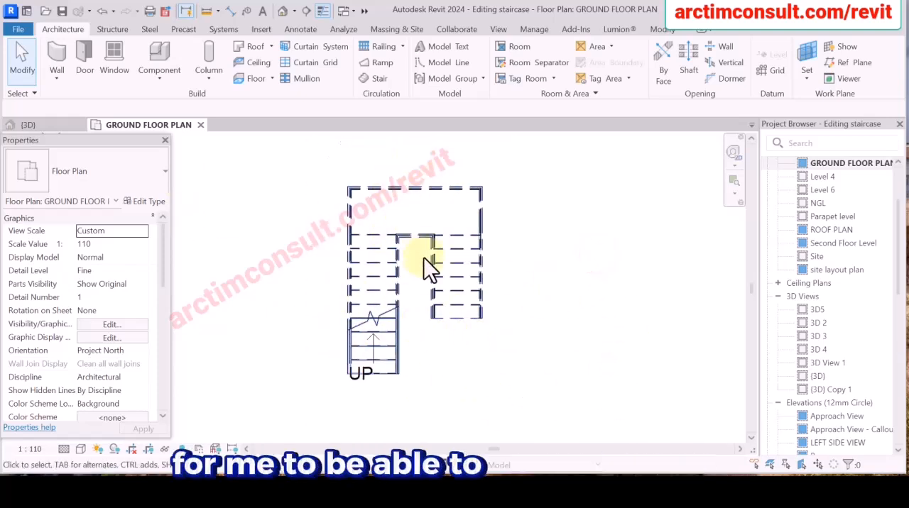
left_click(544, 275)
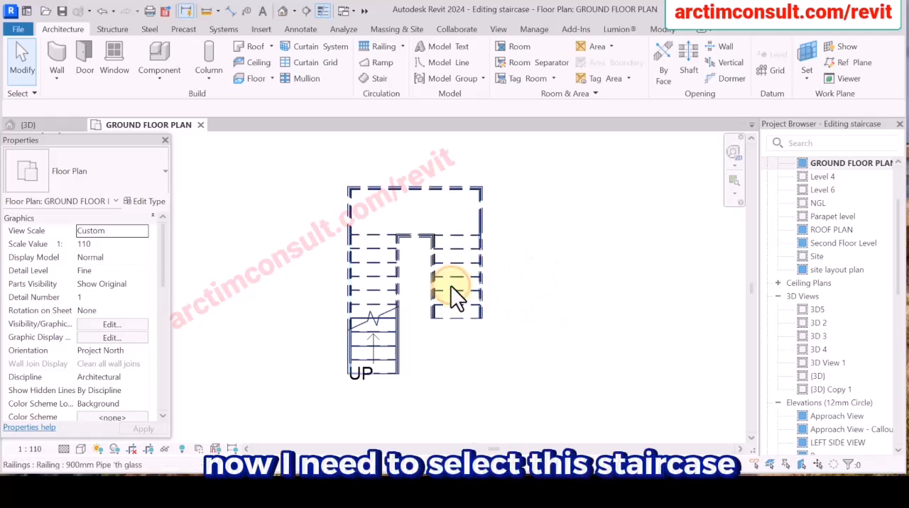
left_click(452, 287)
left_click(530, 276)
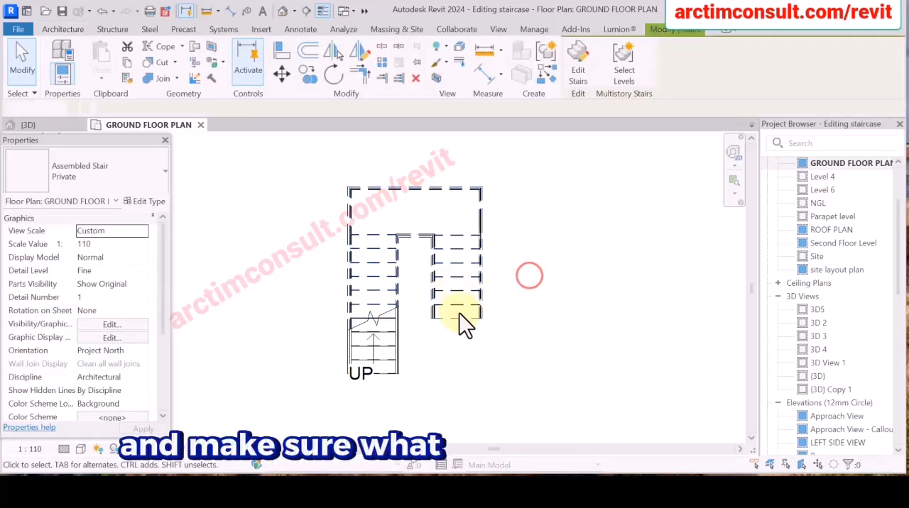
left_click(454, 283)
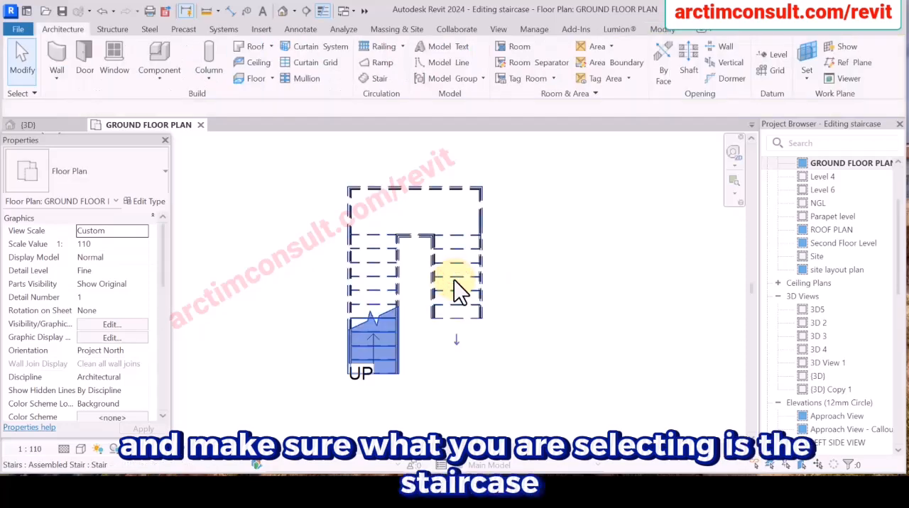
left_click(546, 244)
Select the stair's outer railing at its edge to inspect which element and type it is, and clear the selection.
scroll(483, 218, "up", 4)
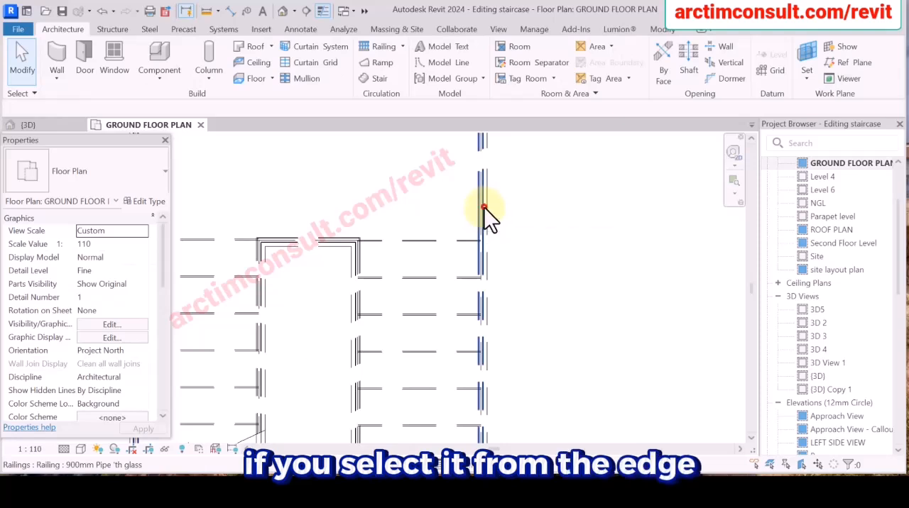
left_click(484, 207)
scroll(484, 208, "down", 5)
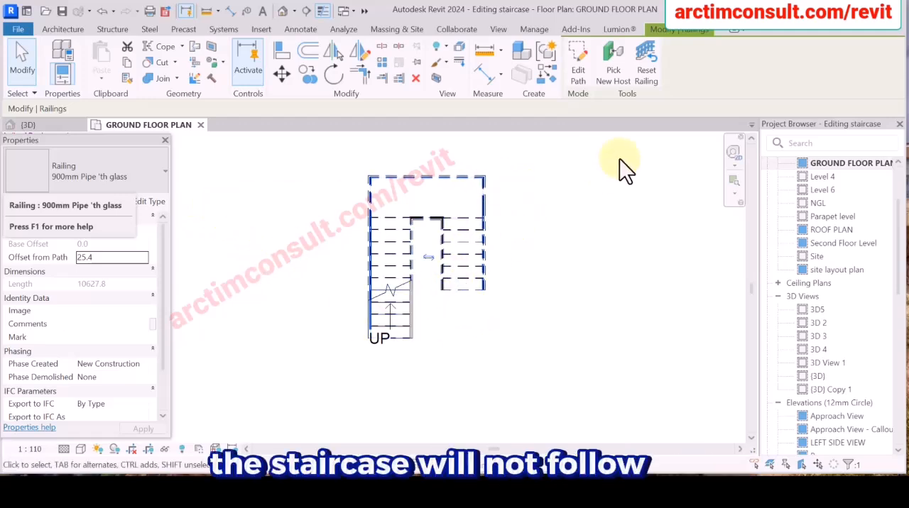
scroll(468, 291, "up", 5)
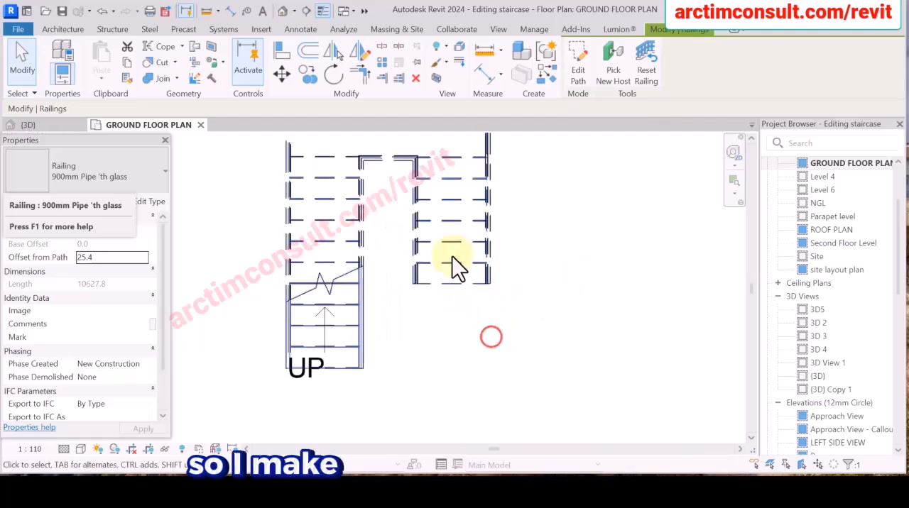
key("Escape")
Select the stair itself rather than its railing and open it for component editing.
left_click(452, 232)
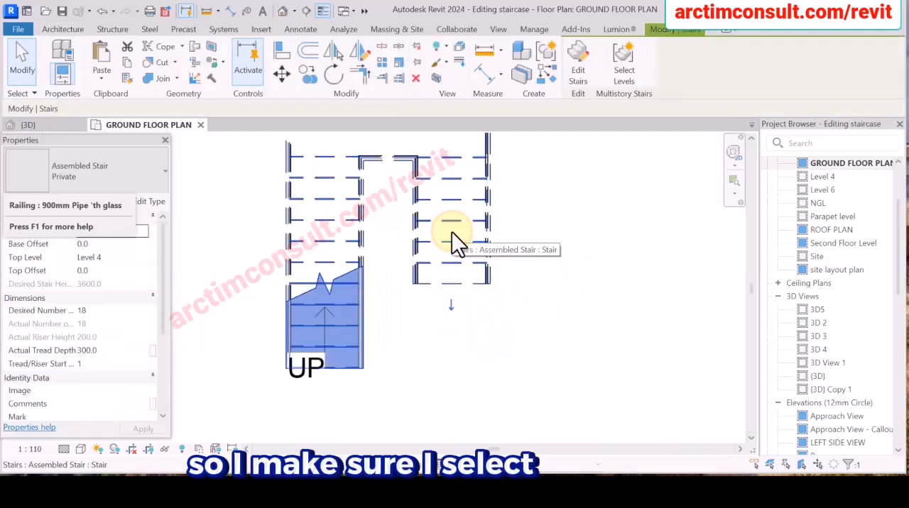
scroll(477, 298, "down", 5)
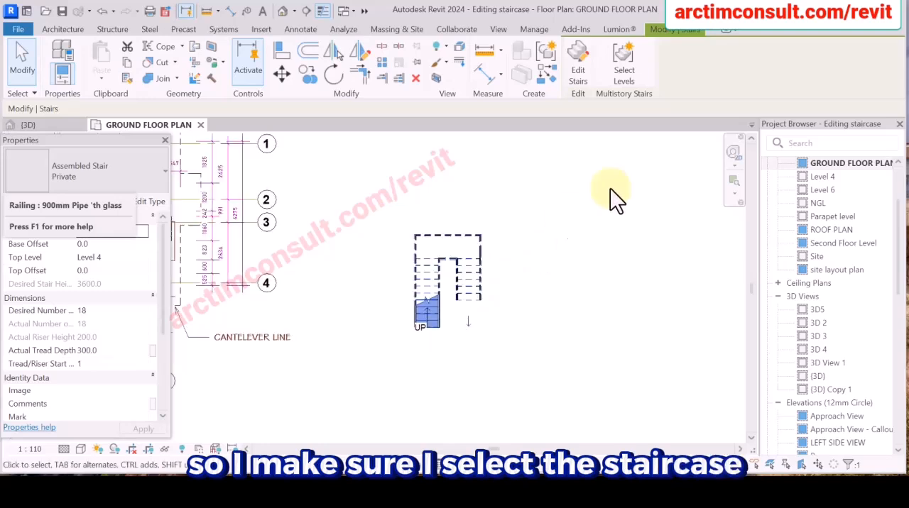
left_click(578, 66)
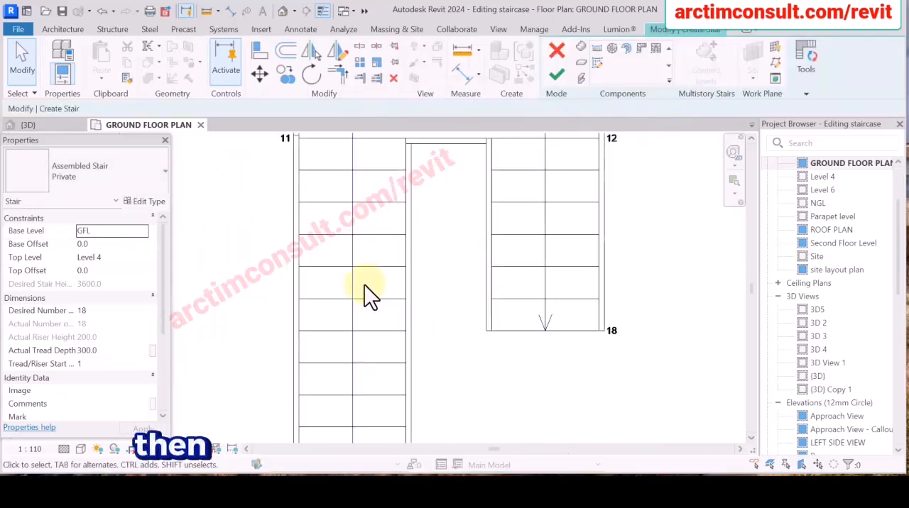
scroll(305, 288, "down", 4)
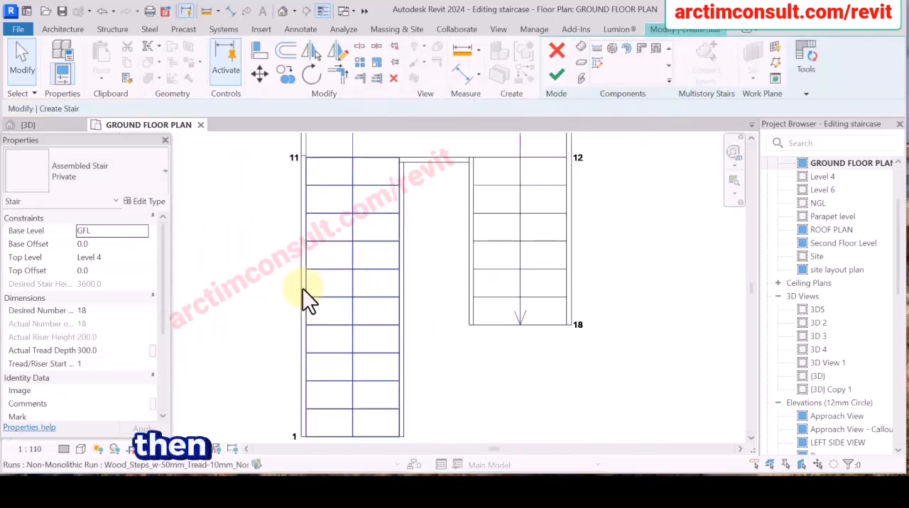
scroll(362, 267, "up", 2)
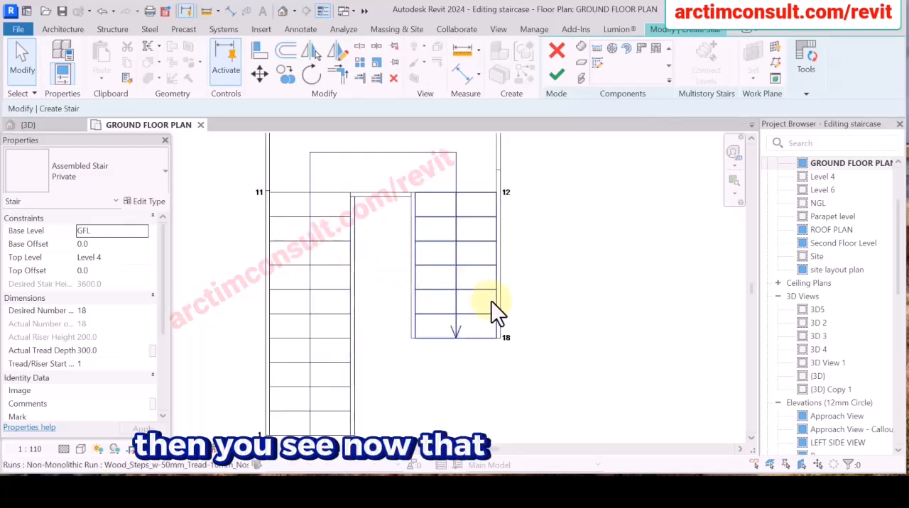
scroll(491, 301, "down", 1)
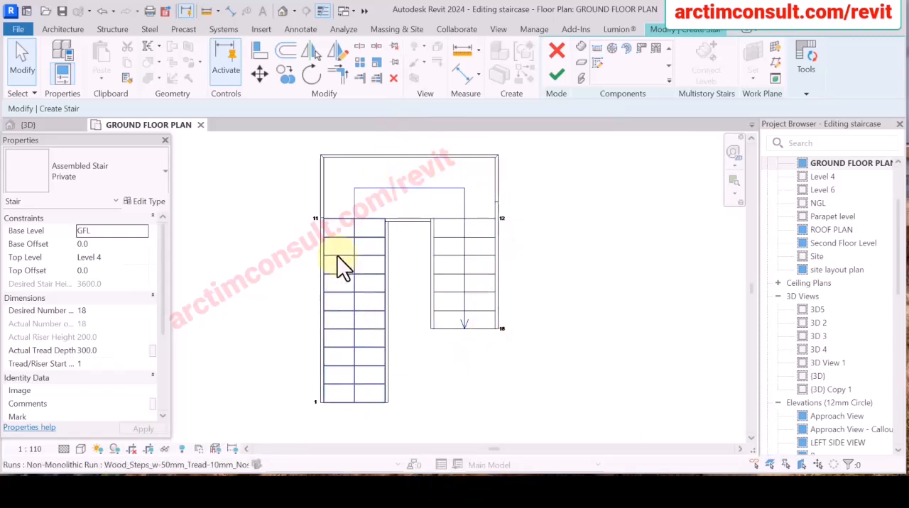
Convert the shorter upper run, risers 12 to 18, to a custom sketch-based component and dismiss the conversion notice.
left_click(334, 278)
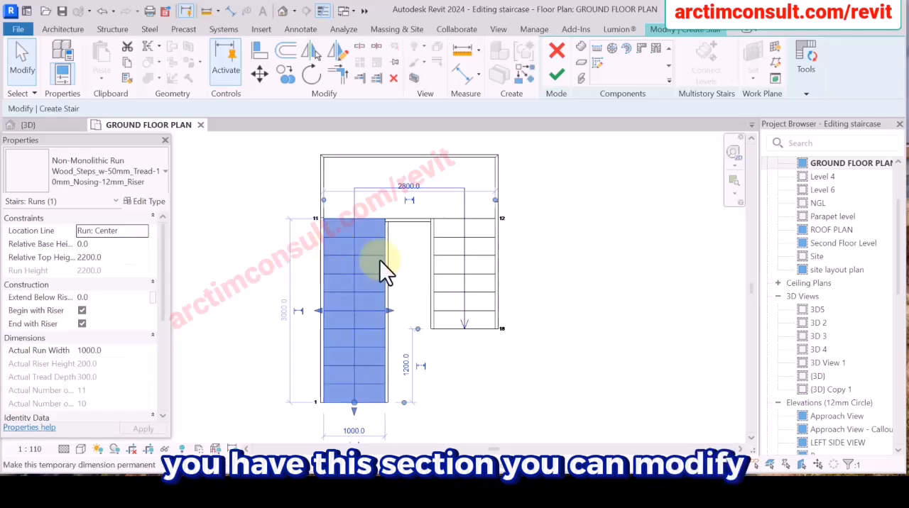
left_click(361, 172)
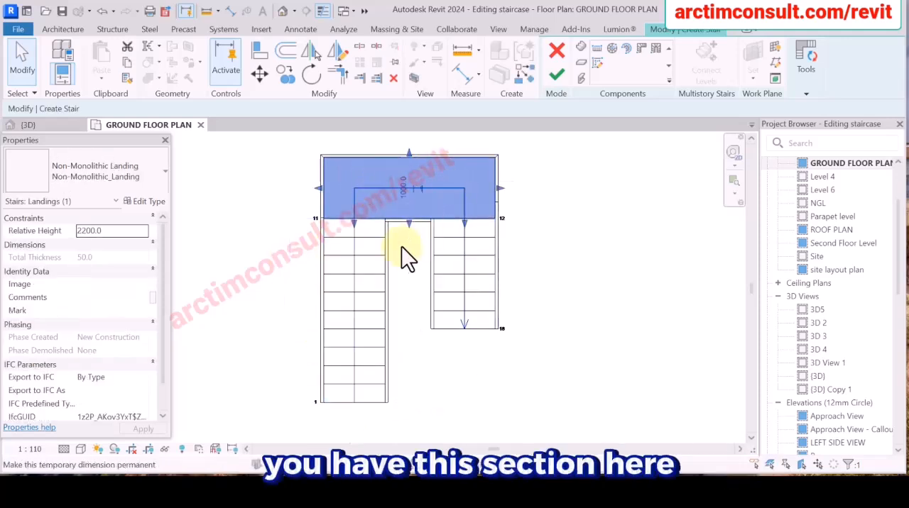
left_click(482, 293)
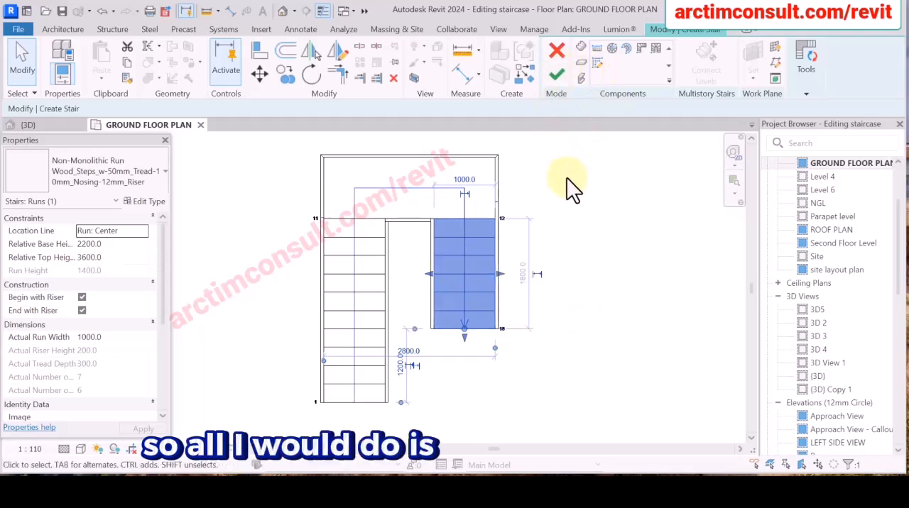
left_click(807, 58)
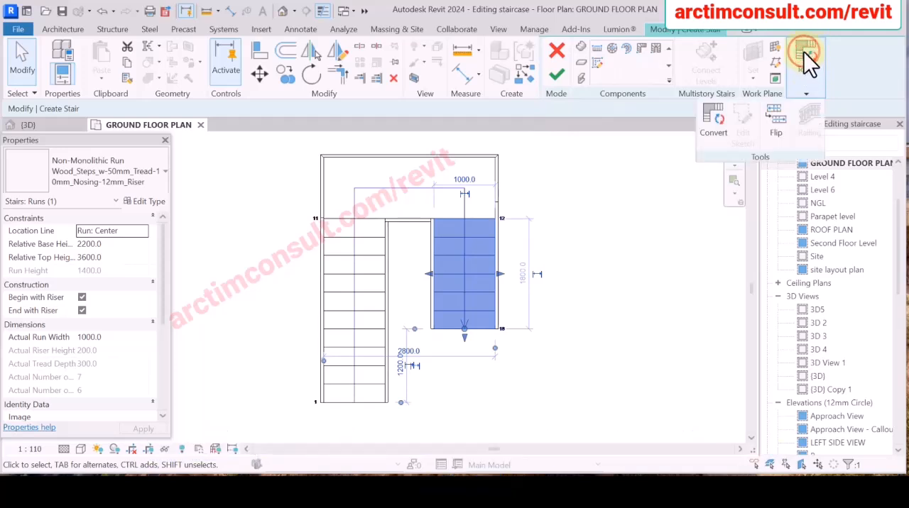
left_click(716, 120)
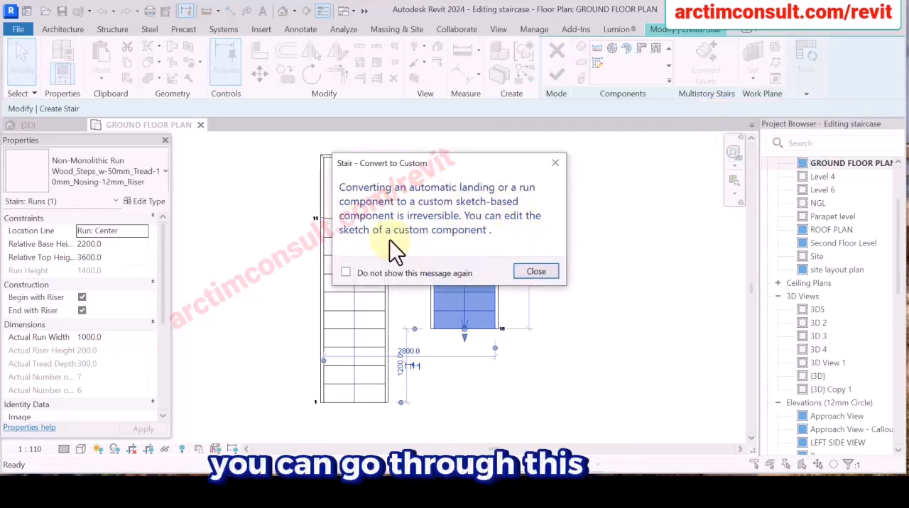
left_click(533, 271)
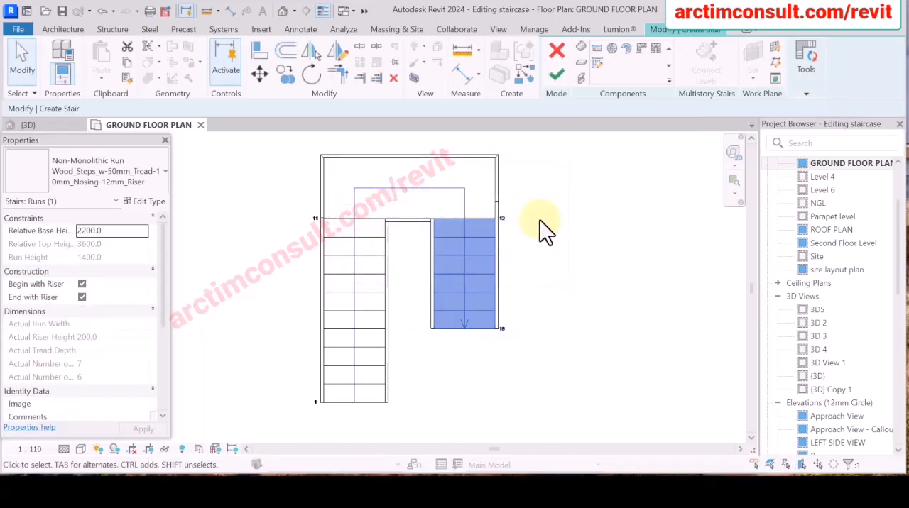
Open the sketch of the converted upper run, risers 12 to 18, for editing.
left_click(808, 63)
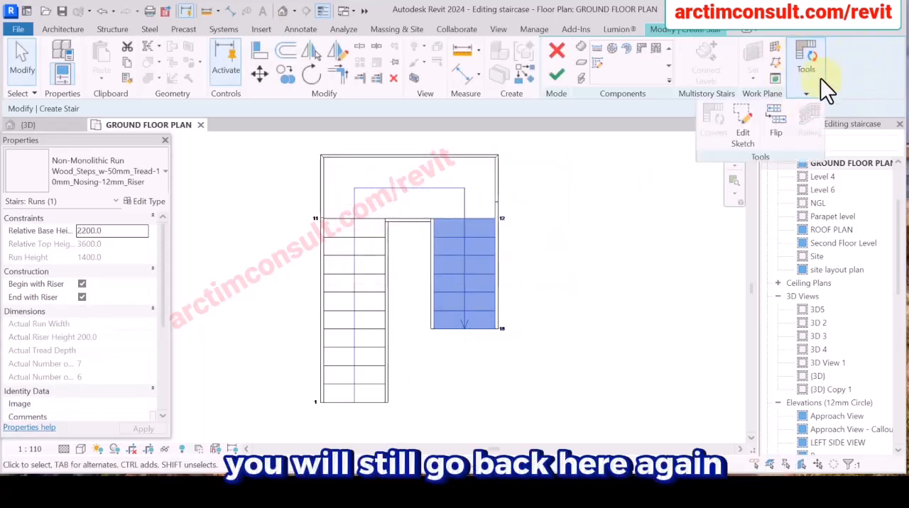
left_click(535, 275)
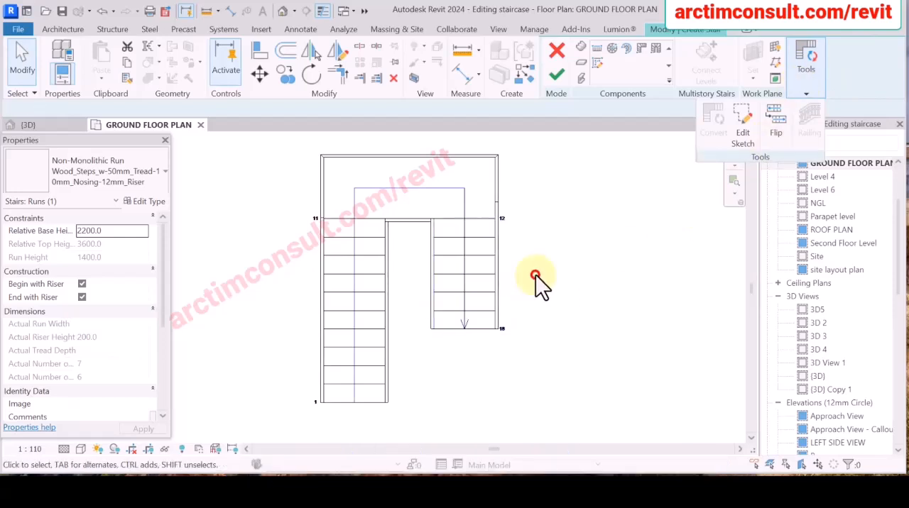
left_click(478, 262)
left_click(809, 57)
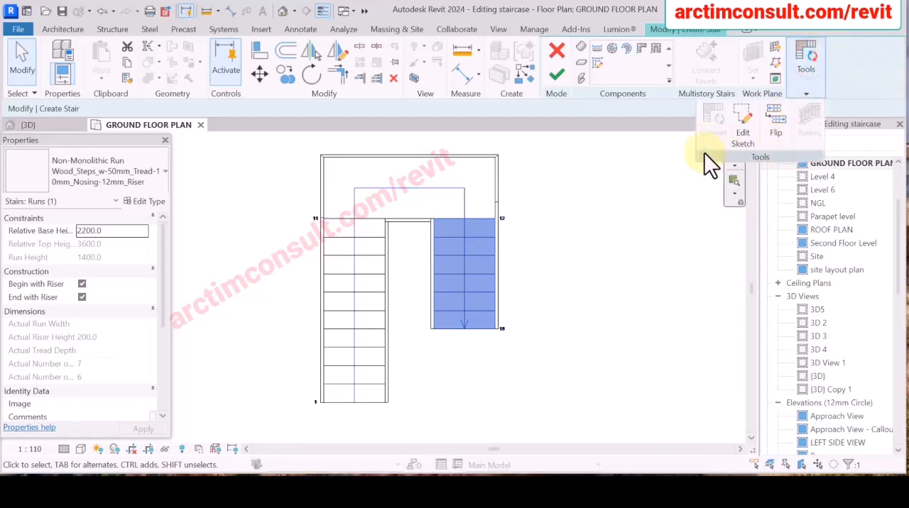
left_click(741, 117)
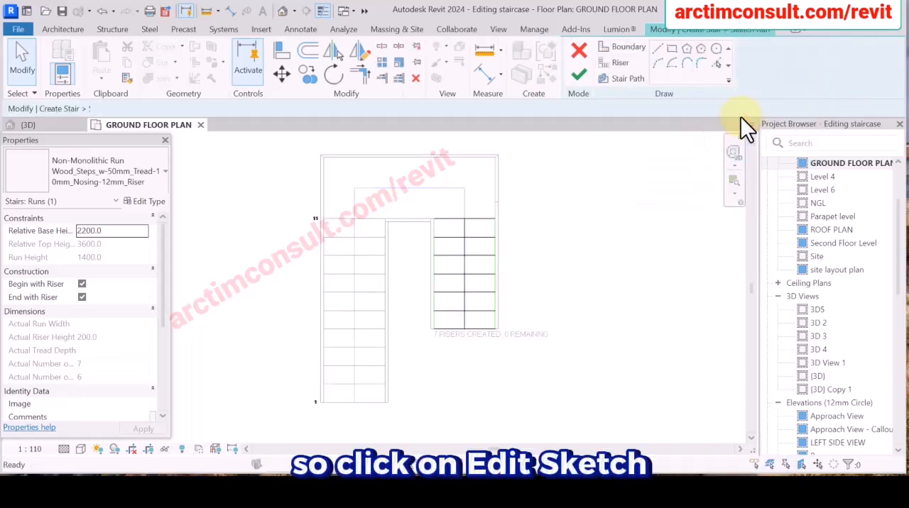
Examine the upper run's sketch lines, telling apart the green boundaries, the black risers and the central stair path.
scroll(452, 277, "up", 4)
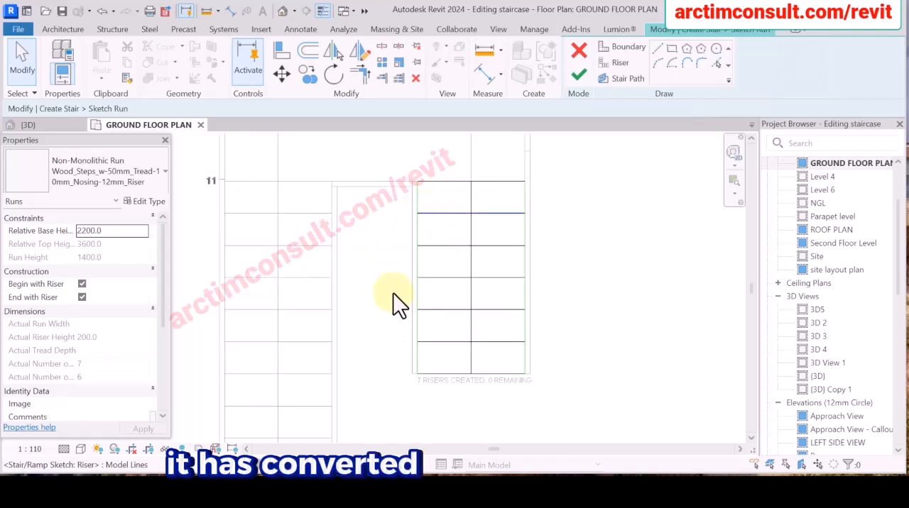
scroll(469, 227, "down", 2)
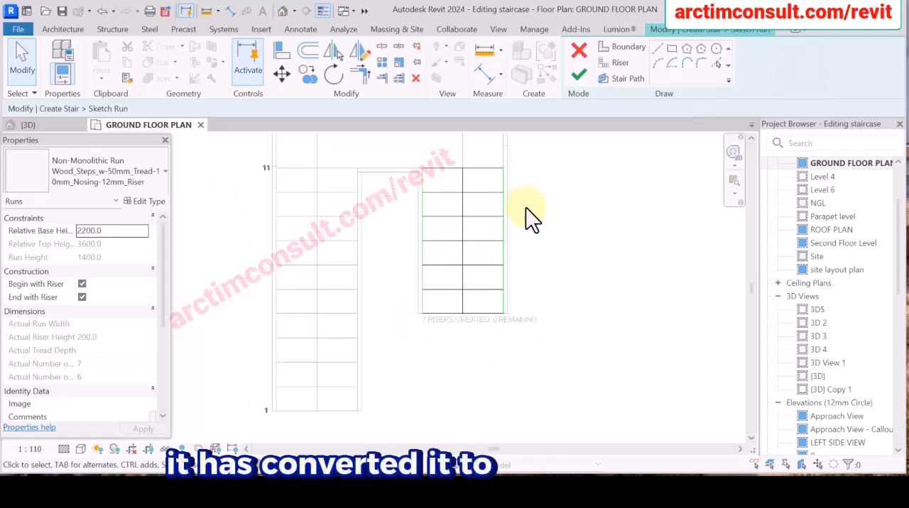
scroll(468, 191, "up", 3)
scroll(468, 284, "down", 4)
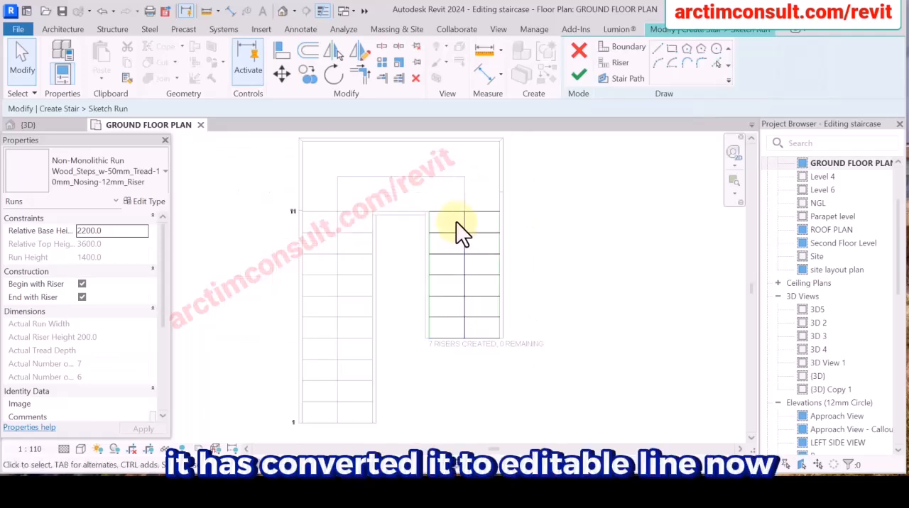
scroll(436, 206, "up", 2)
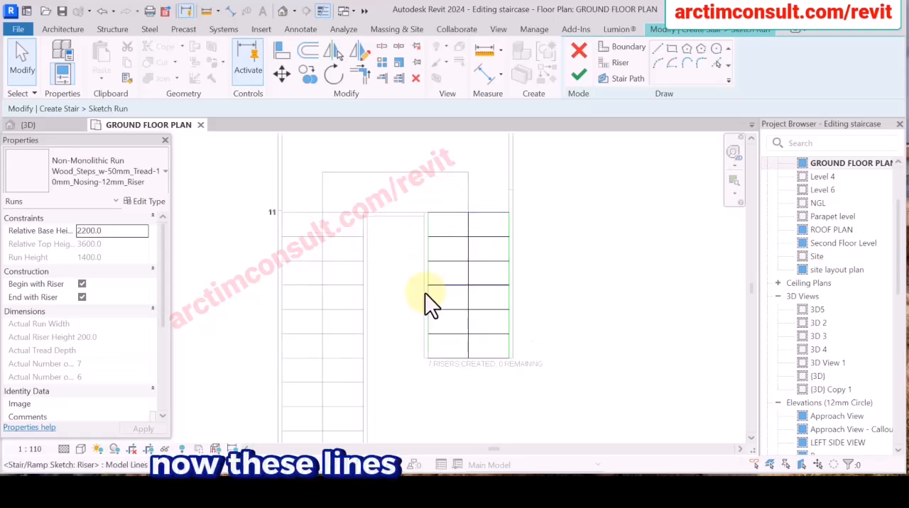
scroll(425, 290, "up", 1)
scroll(426, 278, "up", 1)
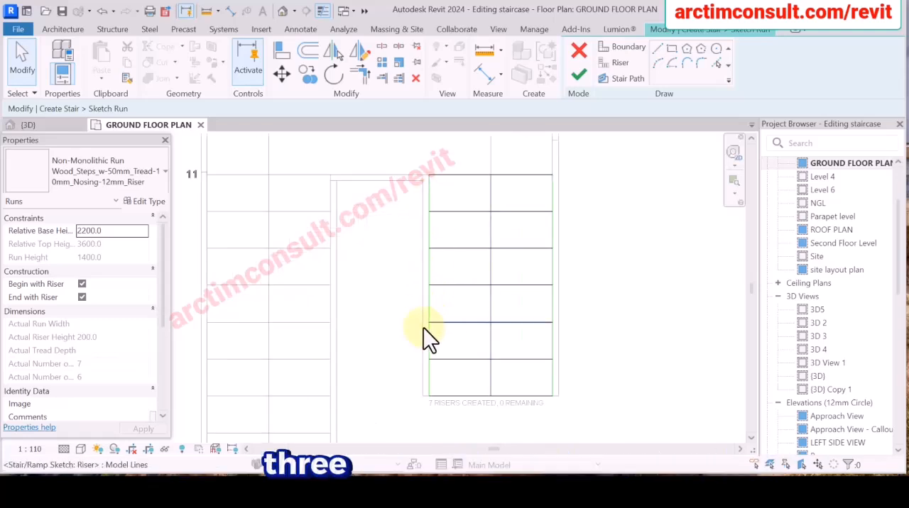
scroll(433, 189, "up", 5)
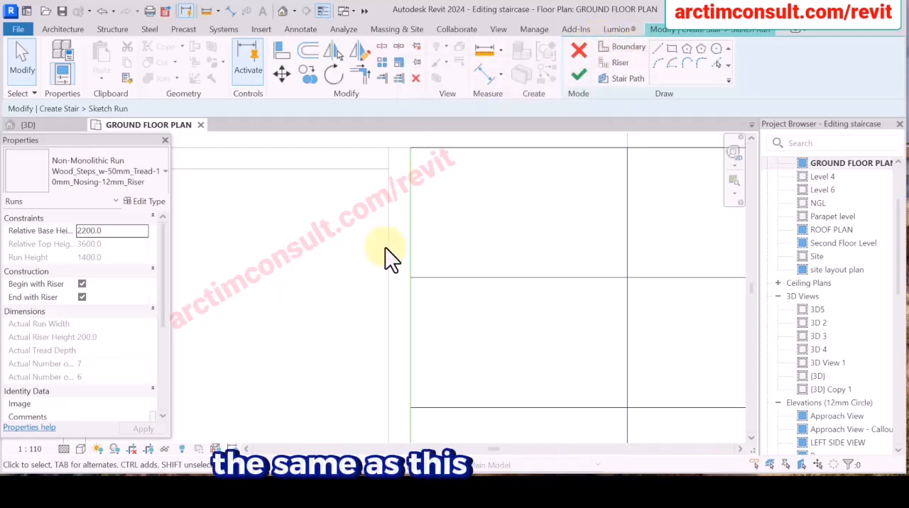
scroll(314, 269, "down", 3)
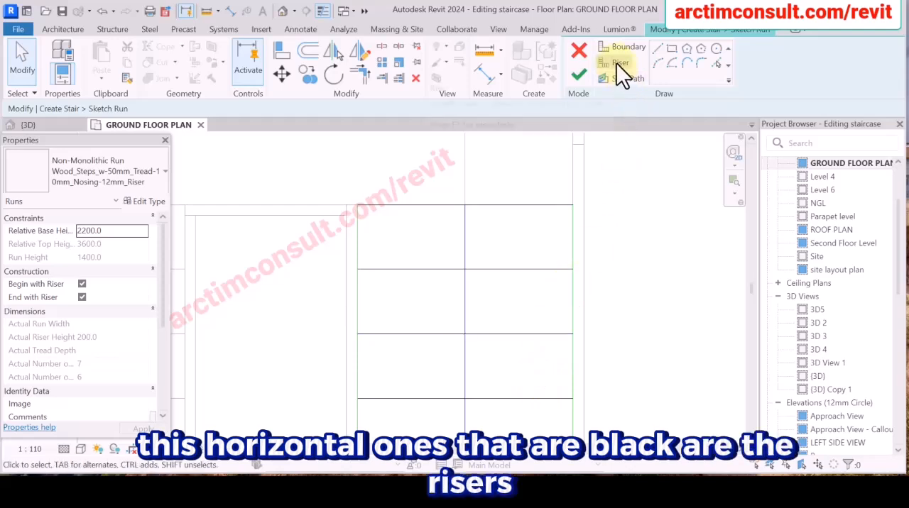
scroll(466, 206, "down", 4)
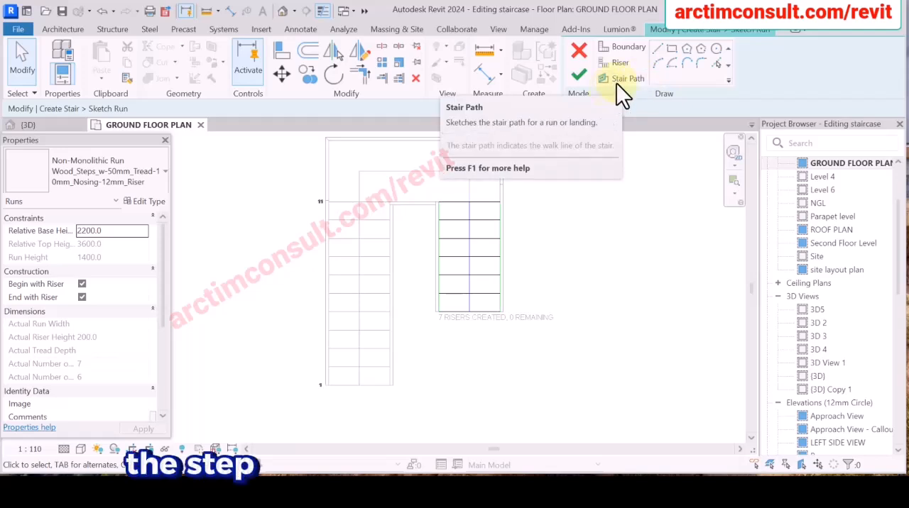
scroll(471, 209, "up", 3)
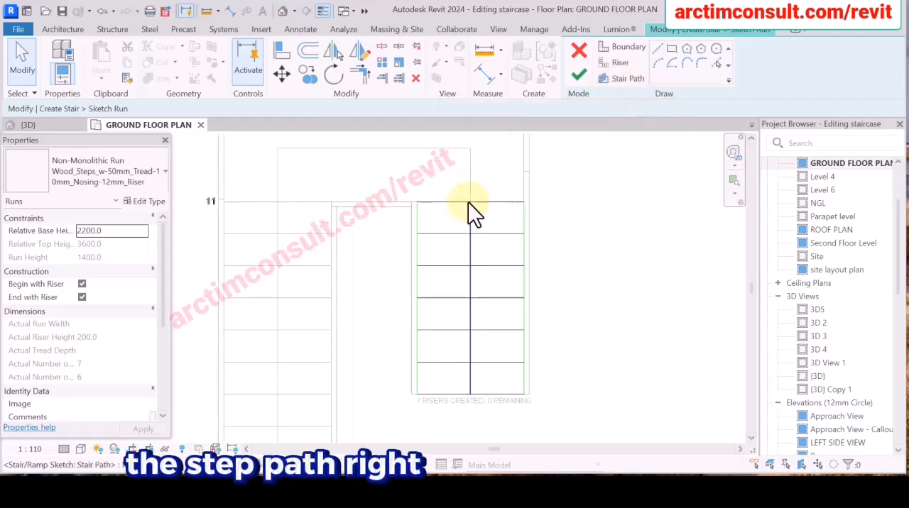
scroll(474, 196, "down", 2)
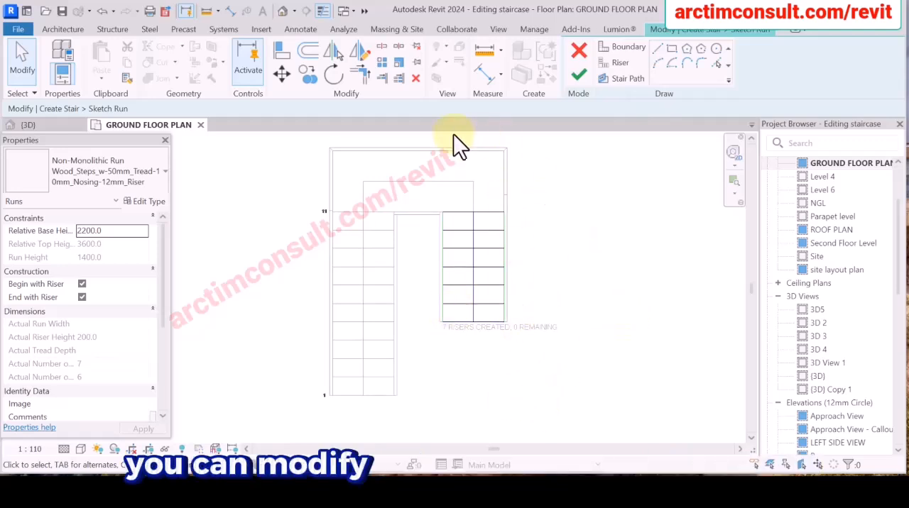
scroll(514, 297, "up", 2)
scroll(475, 314, "up", 2)
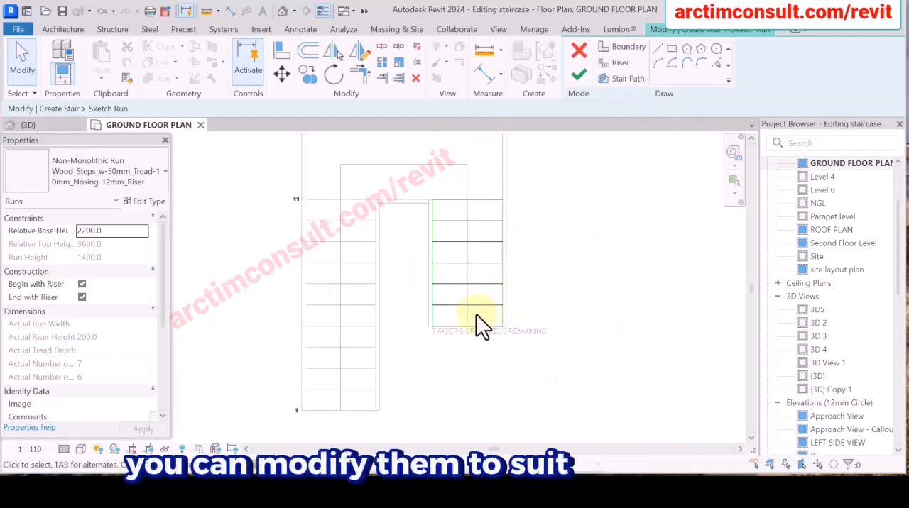
scroll(444, 294, "up", 2)
scroll(437, 260, "down", 3)
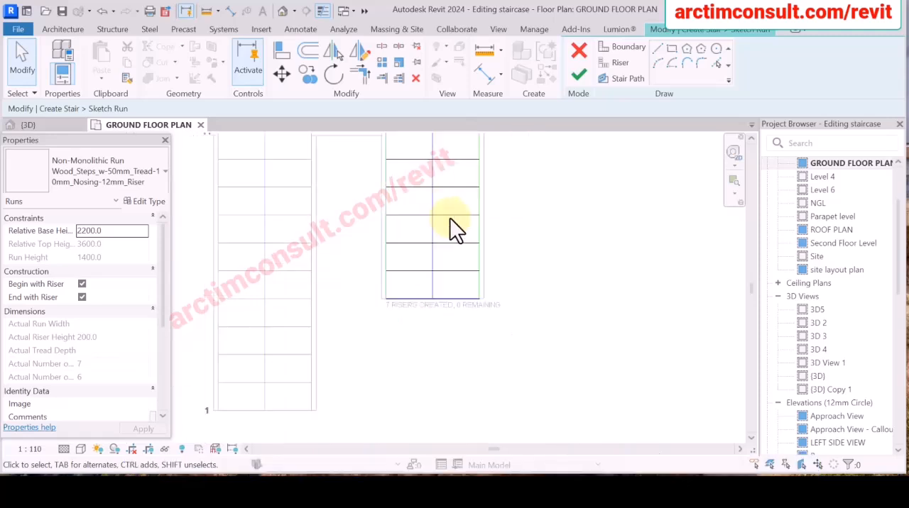
scroll(435, 293, "up", 4)
scroll(432, 284, "down", 4)
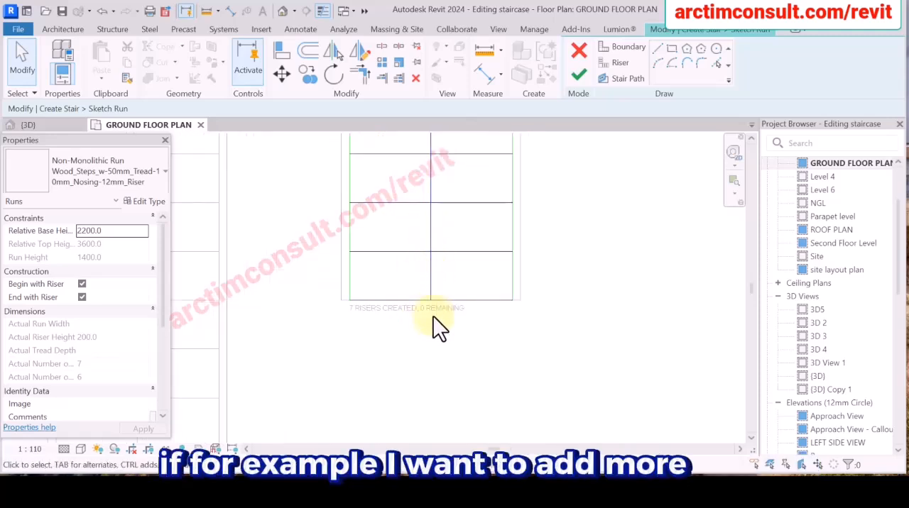
scroll(426, 248, "up", 2)
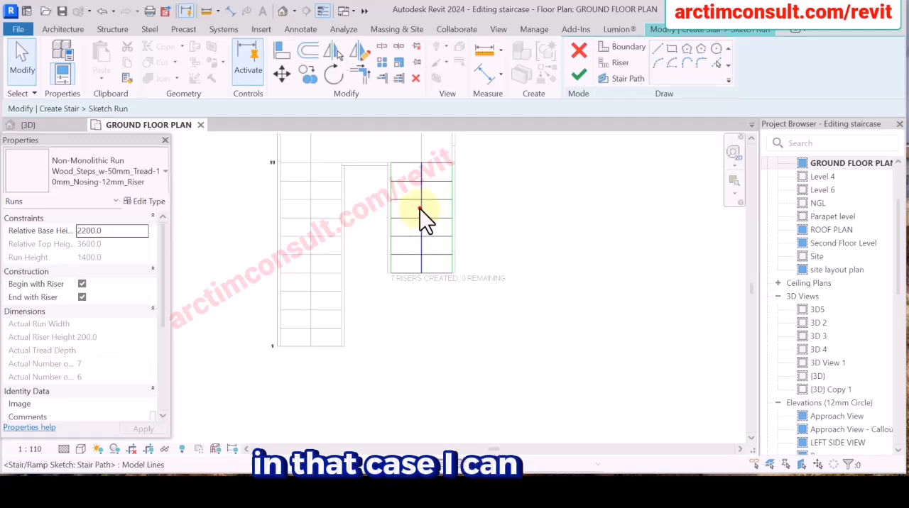
Extend the upper run's stair path straight down past the last riser to a length of about 2900 mm.
left_click(420, 209)
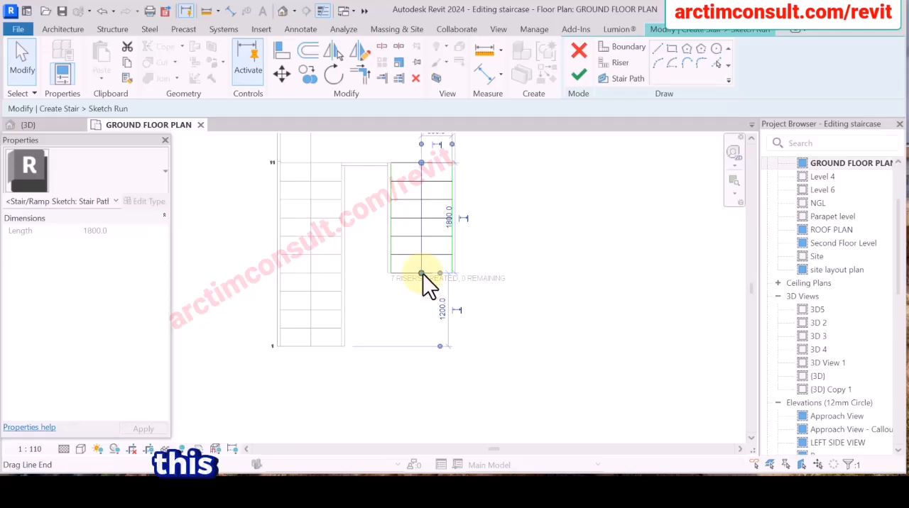
left_click_drag(422, 273, 424, 355)
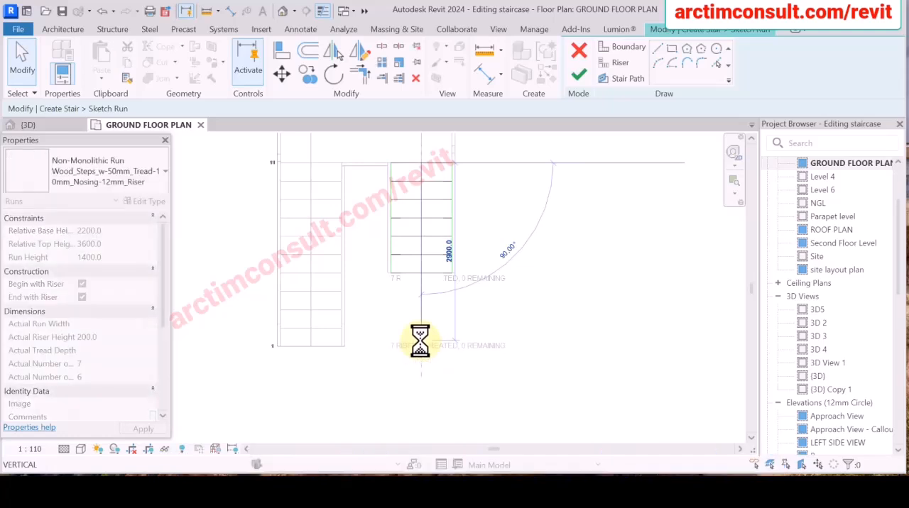
left_click(527, 288)
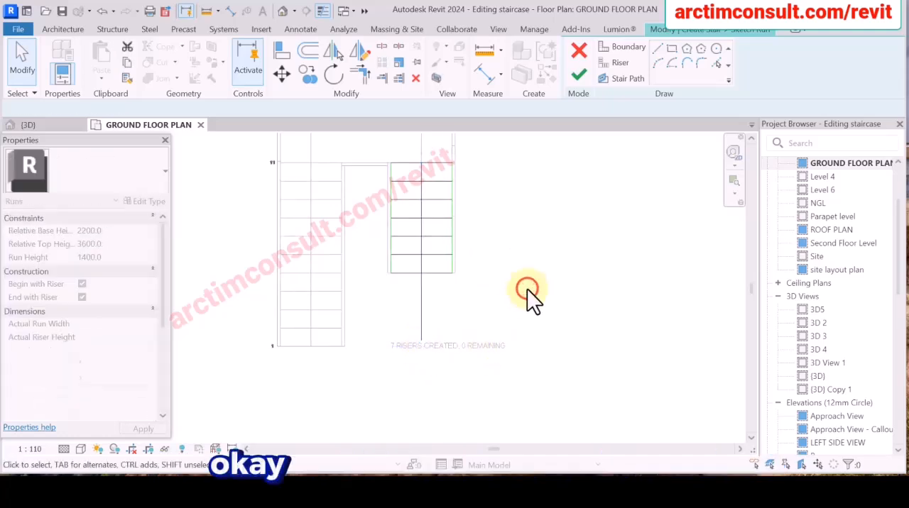
Copy the upper run's last riser line twice below itself at 300 mm spacing to add two risers.
scroll(438, 291, "up", 3)
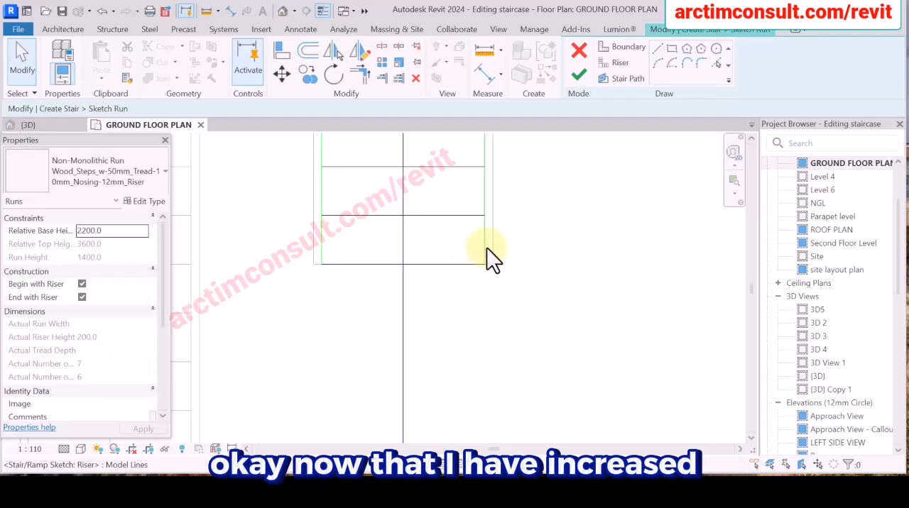
scroll(487, 253, "down", 2)
scroll(455, 261, "up", 3)
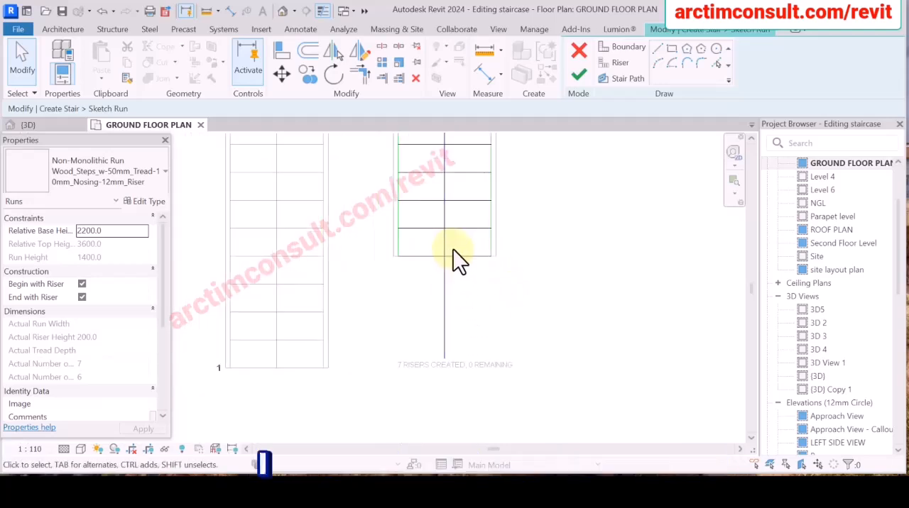
scroll(483, 248, "up", 2)
left_click_drag(492, 236, 461, 292)
scroll(461, 292, "down", 4)
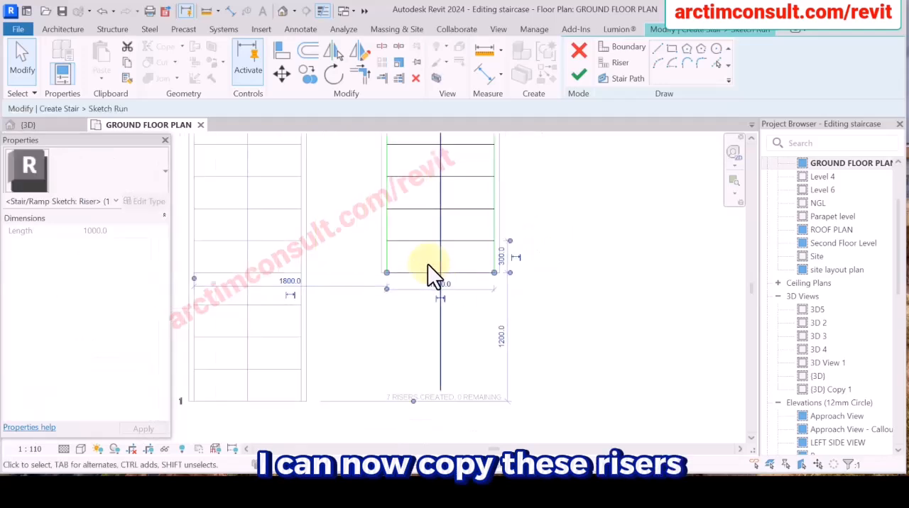
left_click(307, 74)
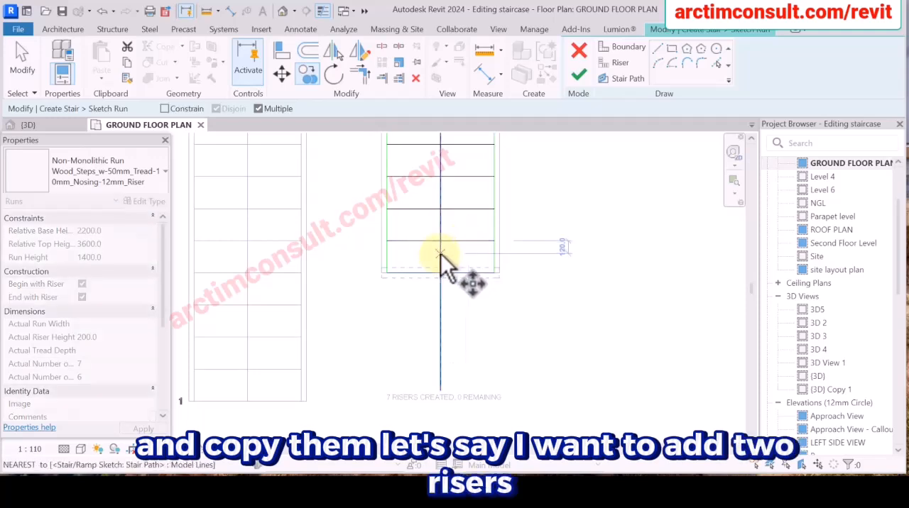
left_click(464, 240)
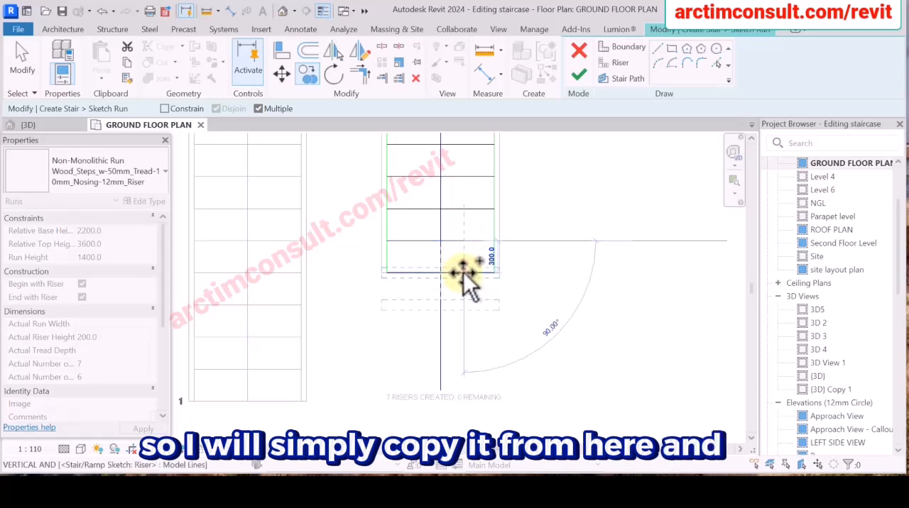
scroll(463, 273, "up", 5)
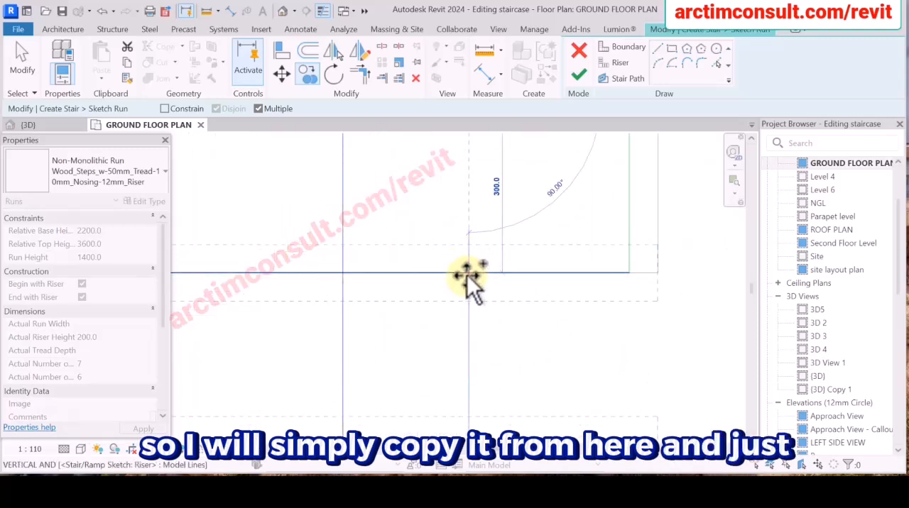
left_click(467, 277)
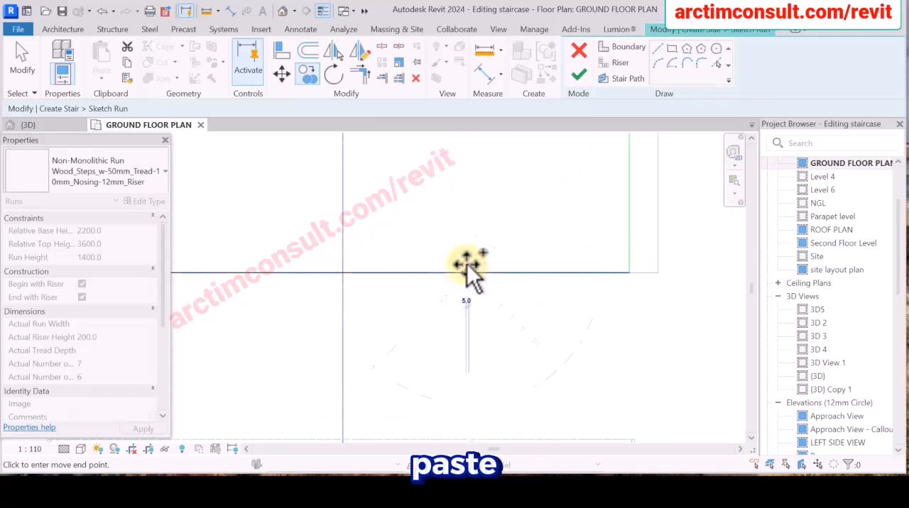
scroll(469, 214, "down", 5)
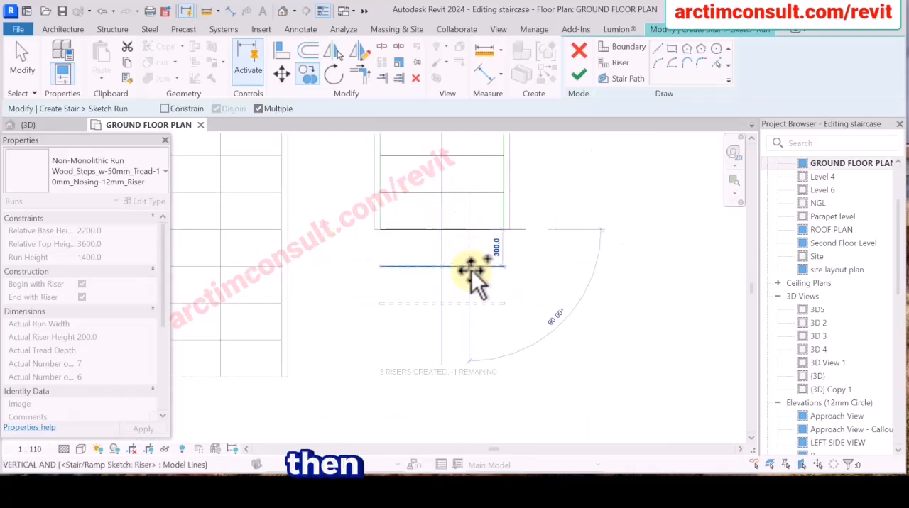
left_click(470, 266)
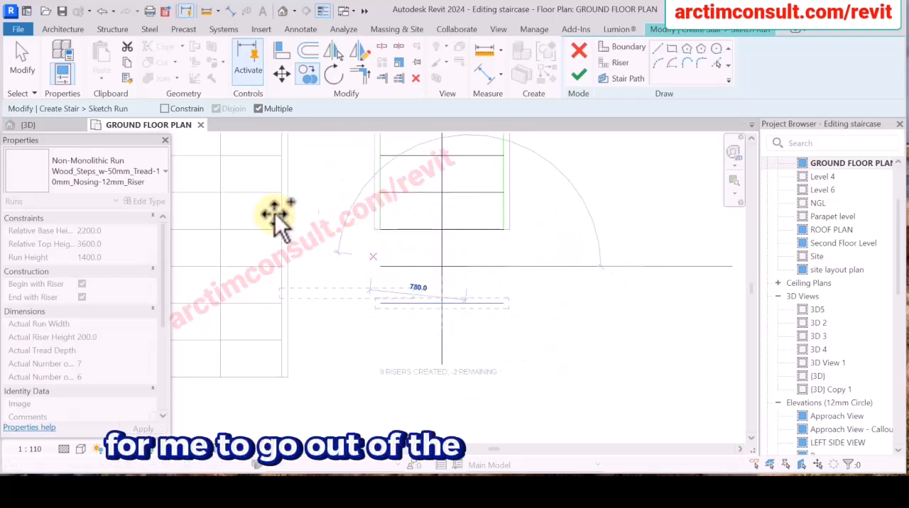
left_click(21, 51)
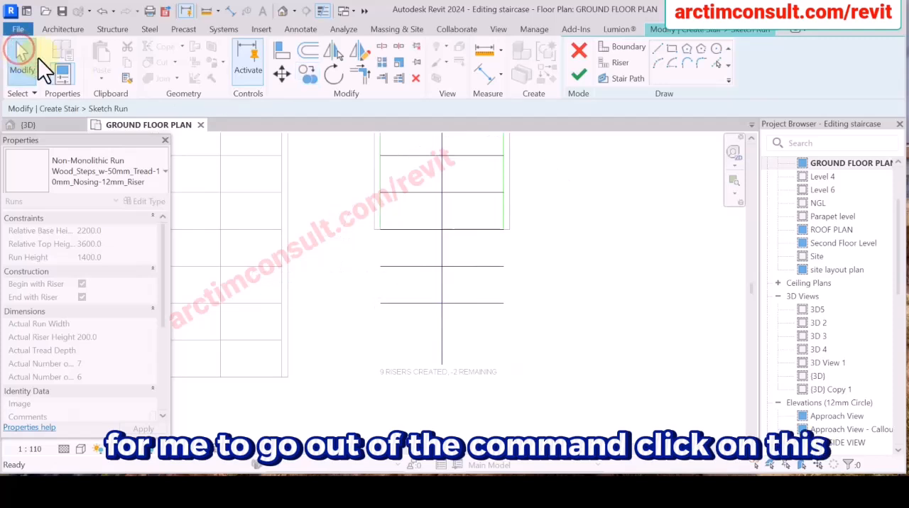
Shorten the stair path's lower end to meet the last added riser, giving a path length of 2400 mm.
scroll(460, 300, "up", 8)
scroll(369, 271, "down", 9)
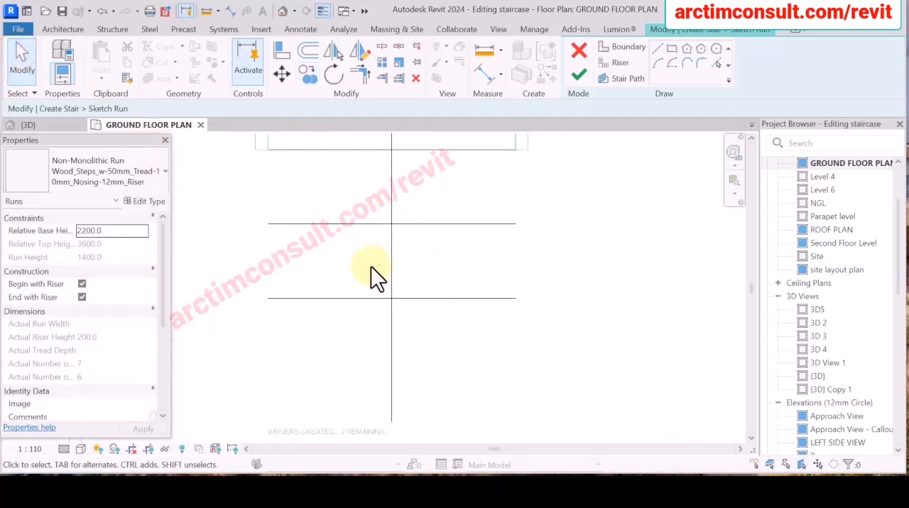
scroll(388, 318, "up", 3)
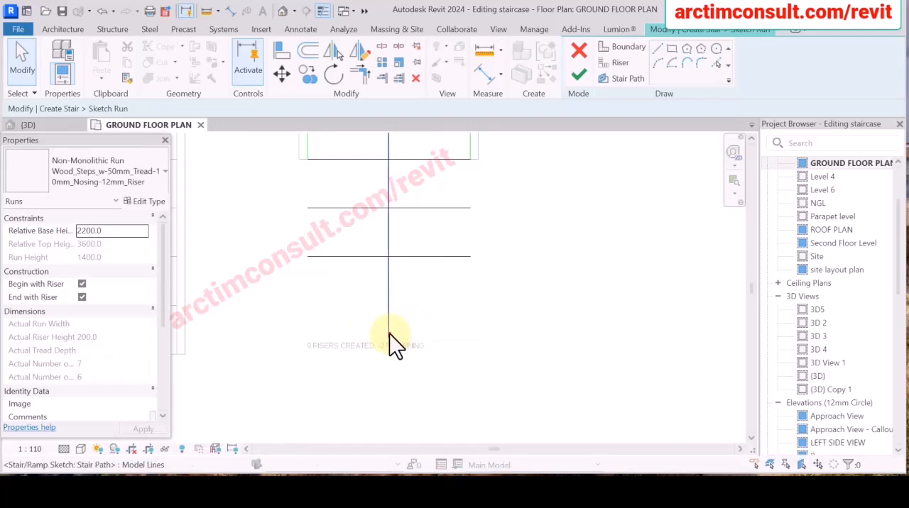
left_click(389, 337)
left_click_drag(387, 338, 388, 257)
scroll(523, 348, "down", 2)
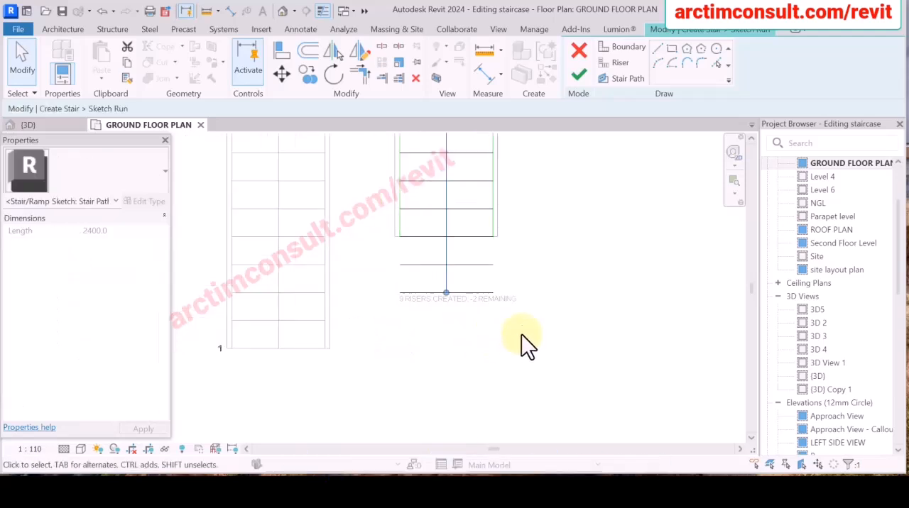
left_click(532, 259)
scroll(491, 240, "up", 2)
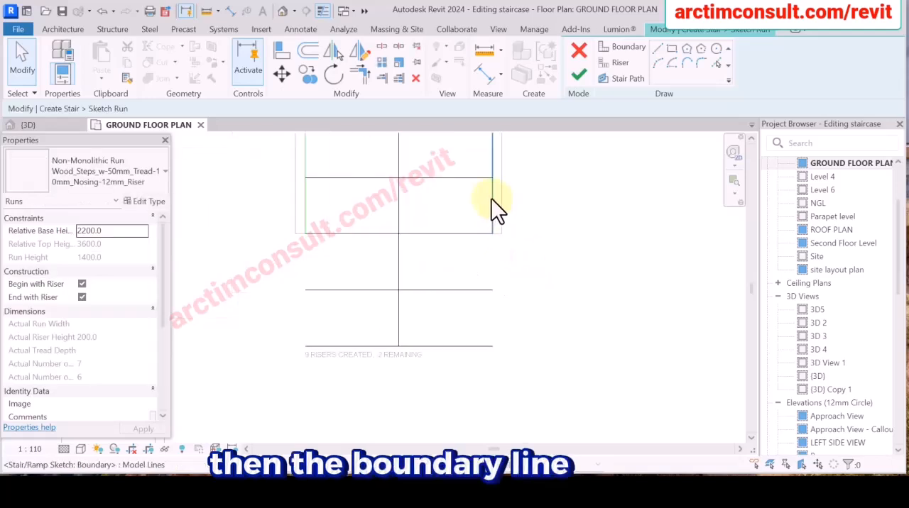
Extend both green boundary lines of the upper run down to the last added riser line.
scroll(492, 193, "down", 1)
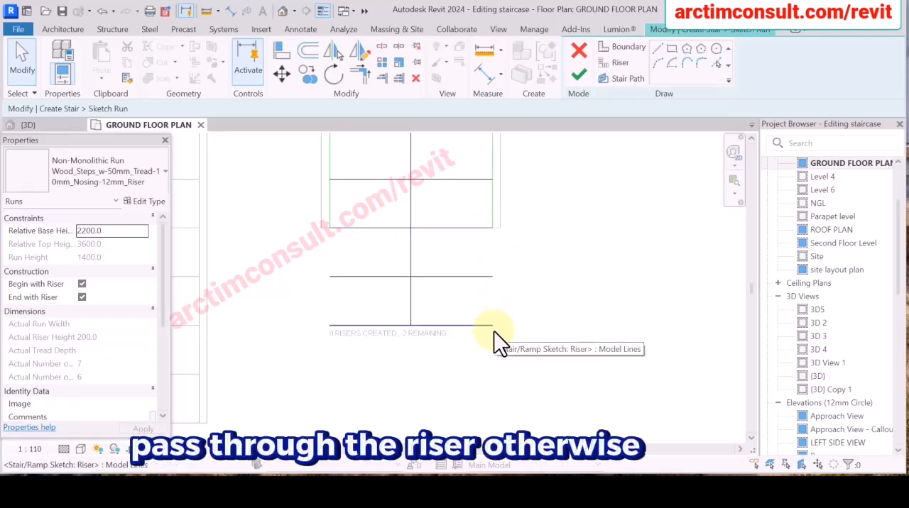
left_click(406, 139)
left_click(400, 80)
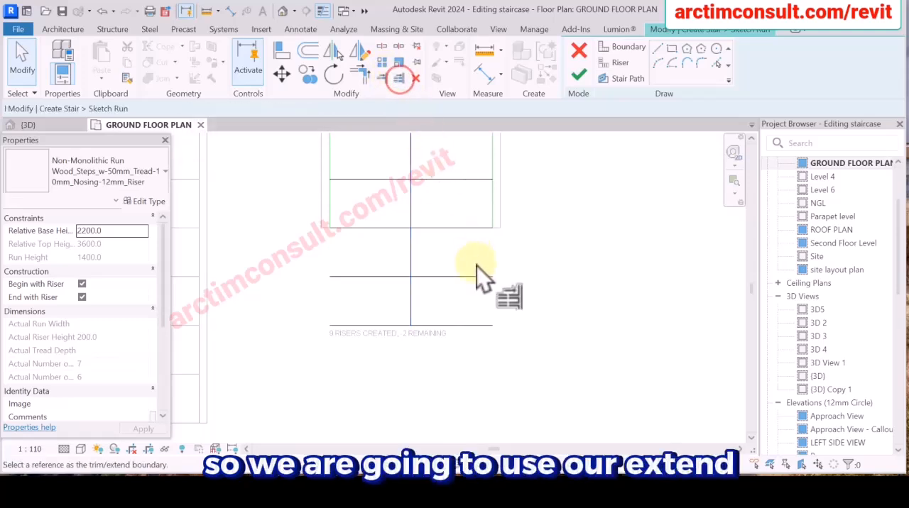
left_click(478, 325)
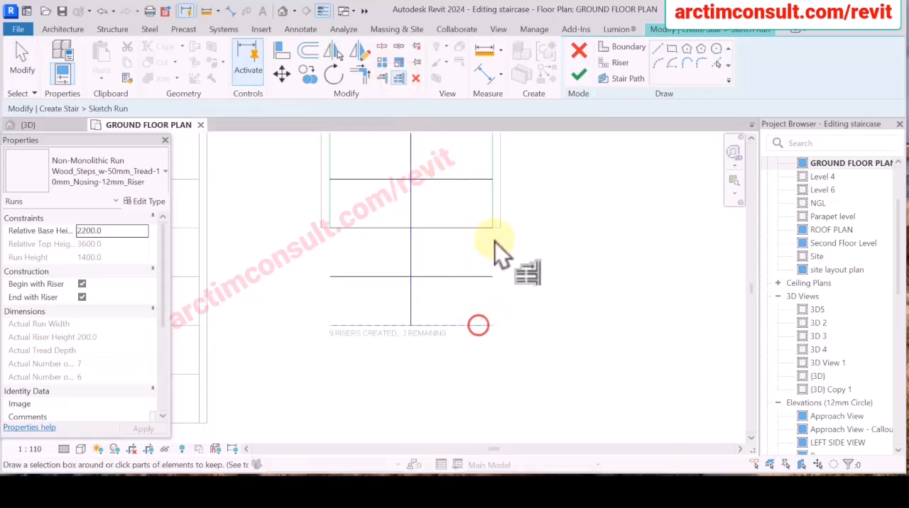
left_click(495, 196)
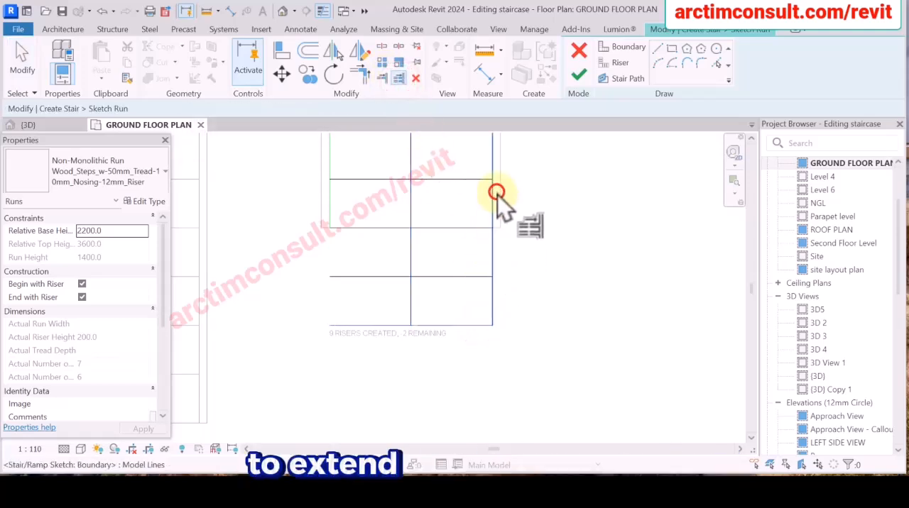
left_click(330, 206)
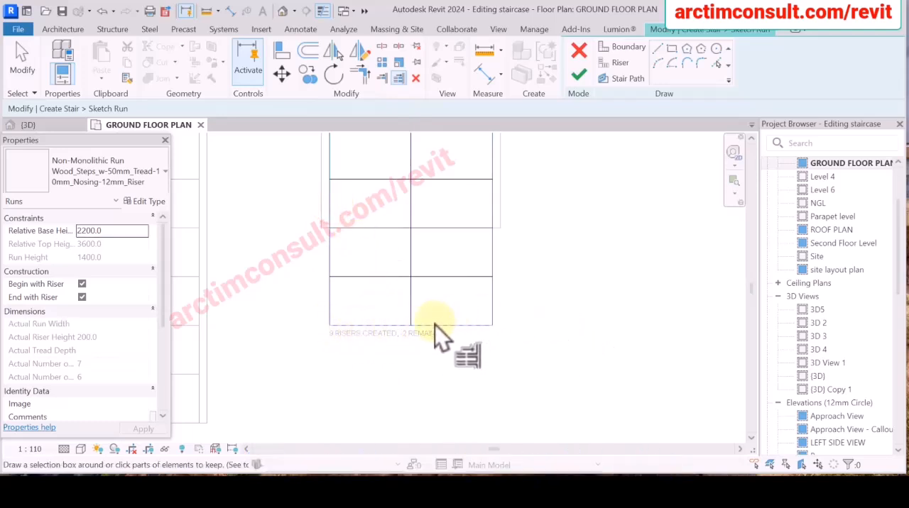
scroll(526, 279, "up", 5)
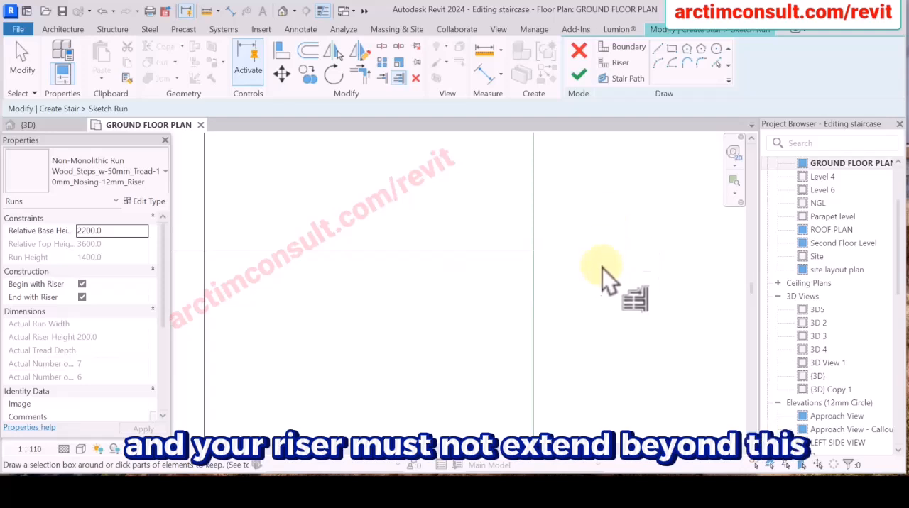
scroll(608, 257, "down", 4)
scroll(543, 241, "up", 2)
right_click(551, 190)
left_click(556, 196)
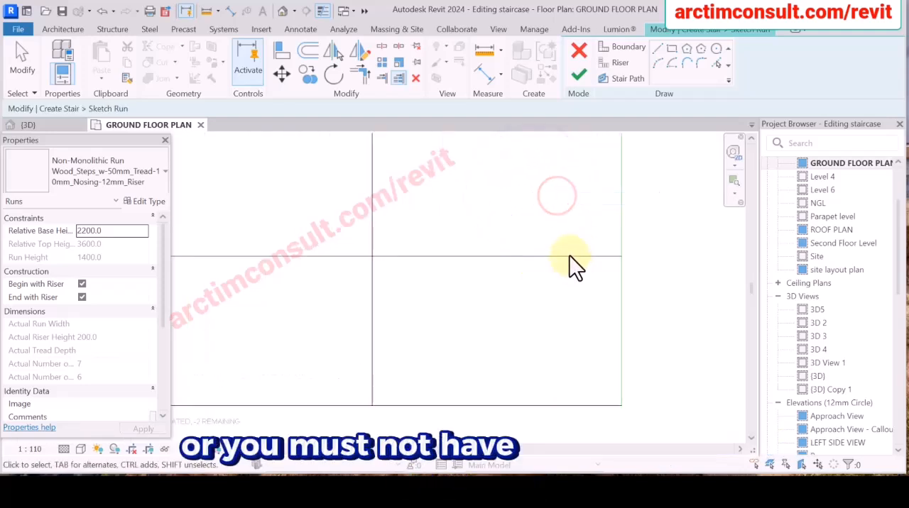
Shorten the second-to-last riser's right end to a length of 920 mm, leaving an 80 mm gap to the boundary.
left_click(569, 255)
left_click(621, 257)
left_click_drag(561, 260, 584, 258)
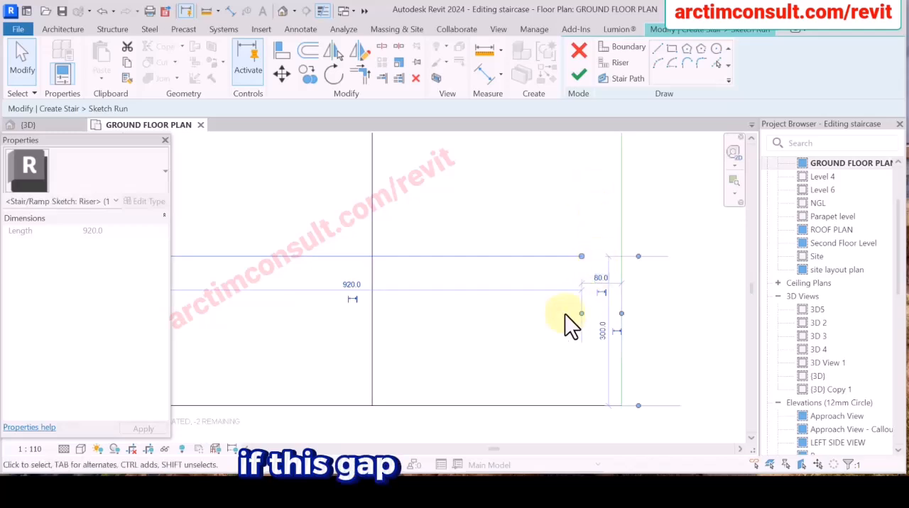
Extend the shortened riser line back to the right boundary line of the upper run.
left_click(398, 78)
left_click(622, 216)
left_click(558, 257)
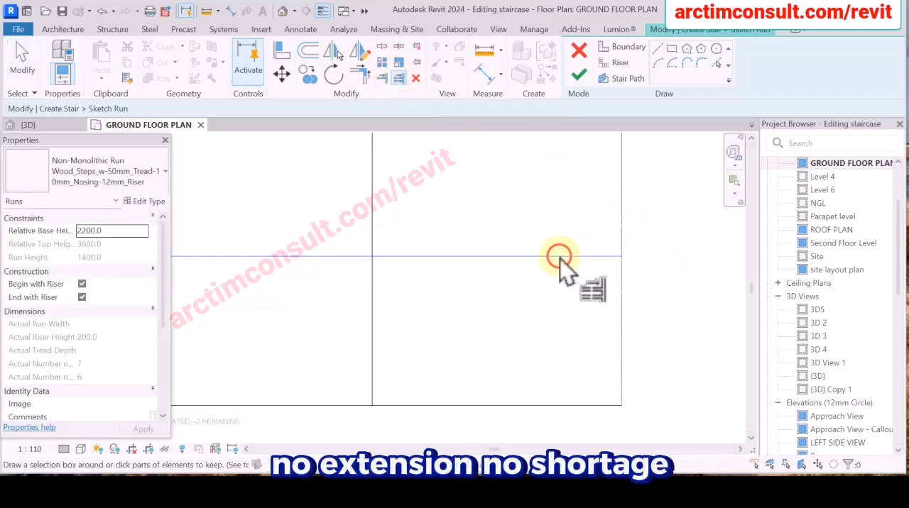
scroll(559, 257, "down", 3)
right_click(617, 203)
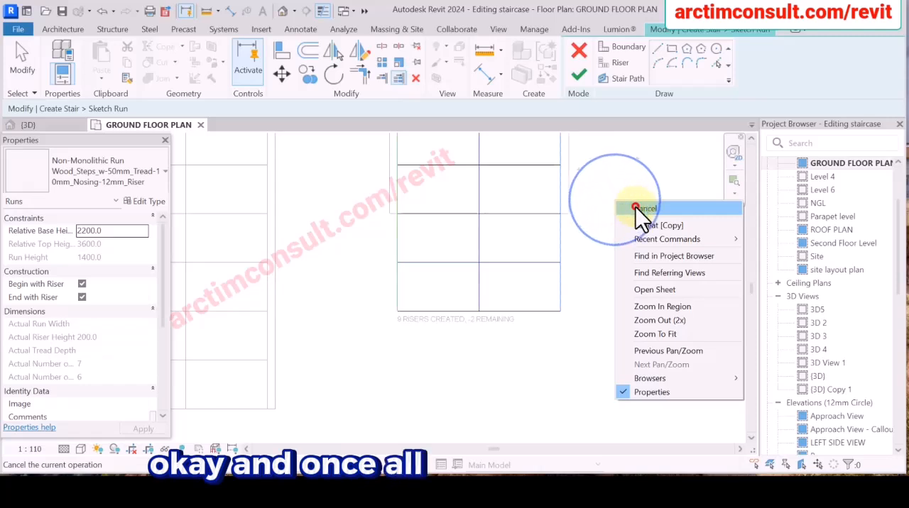
left_click(636, 207)
Finish the upper run's sketch and complete the stair edit.
scroll(383, 264, "down", 2)
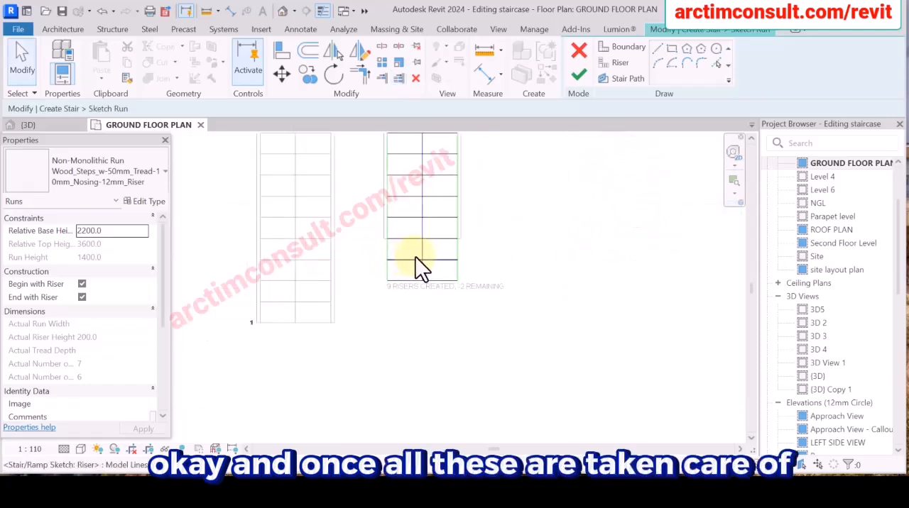
scroll(416, 267, "down", 2)
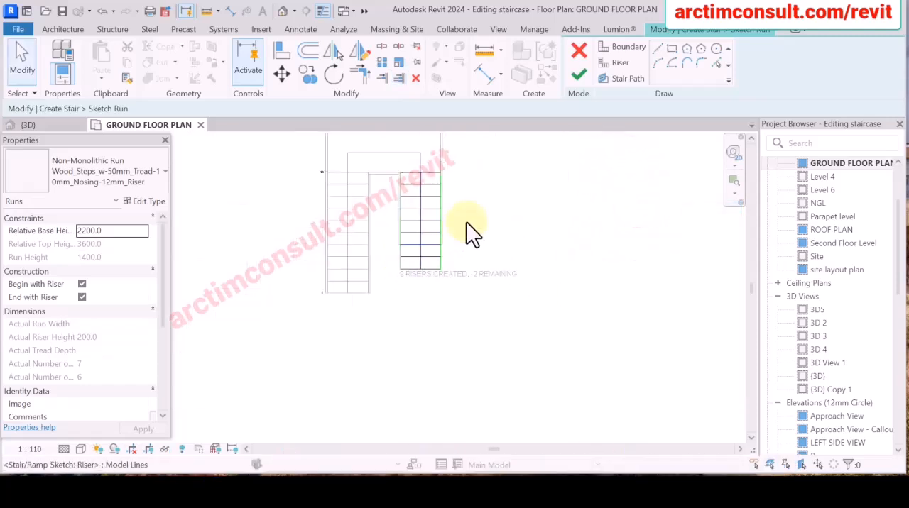
left_click(577, 78)
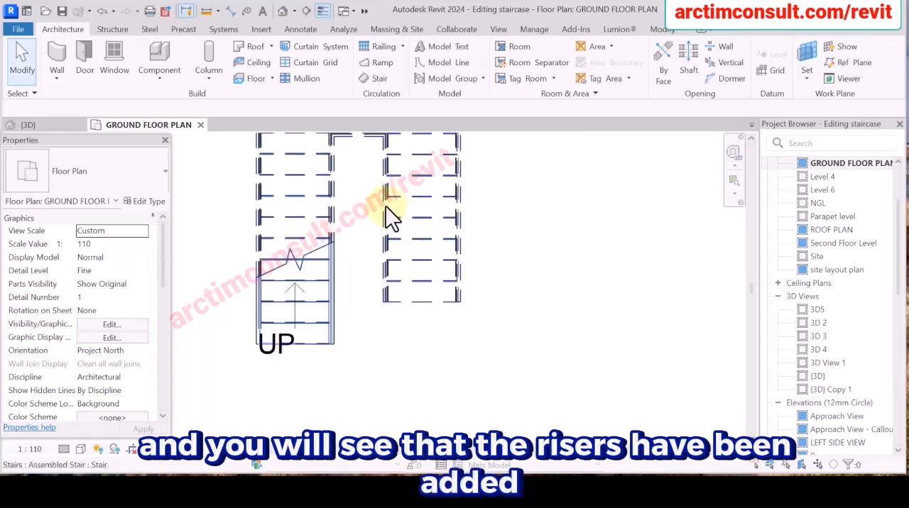
middle_click_drag(385, 205, 430, 340)
scroll(578, 239, "down", 3)
scroll(577, 238, "down", 2)
scroll(547, 360, "up", 1)
scroll(546, 360, "up", 4)
scroll(511, 389, "up", 2)
scroll(482, 401, "down", 3)
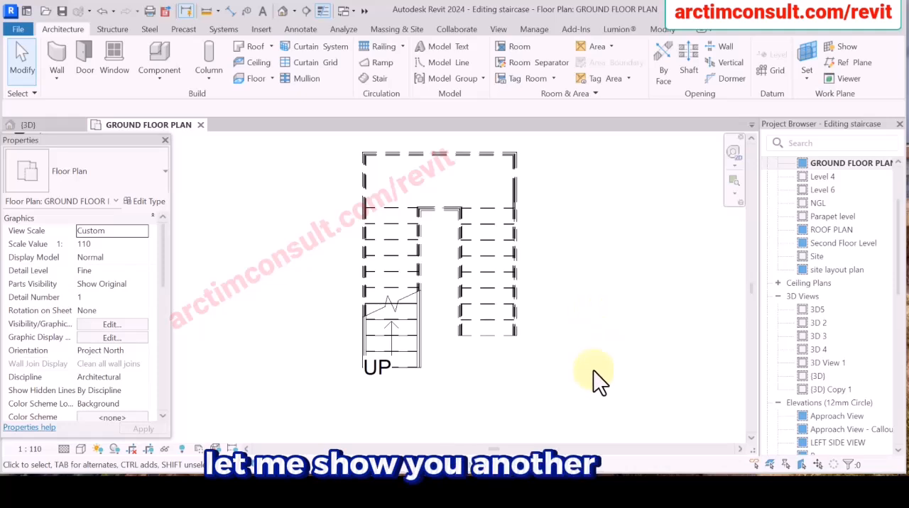
Reopen the staircase for editing and open the sketch of the upper run.
scroll(465, 238, "down", 1)
left_click(462, 228)
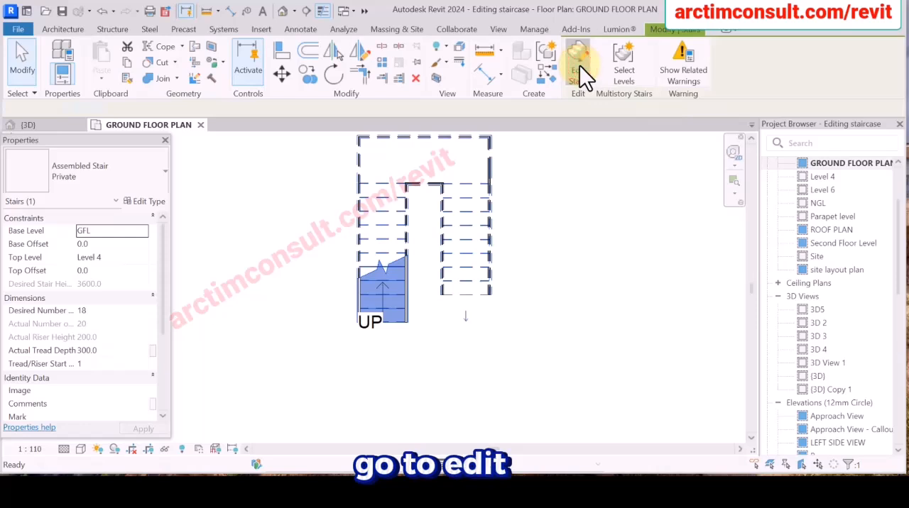
left_click(580, 65)
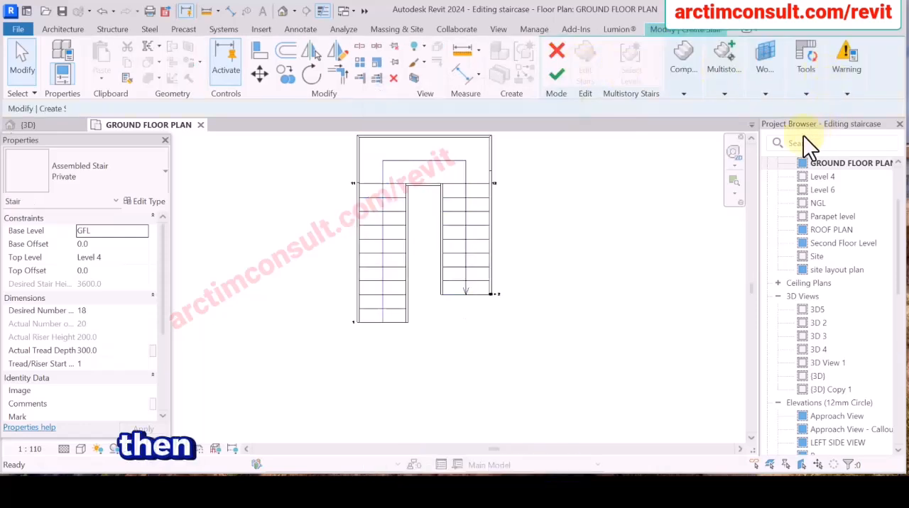
left_click(465, 236)
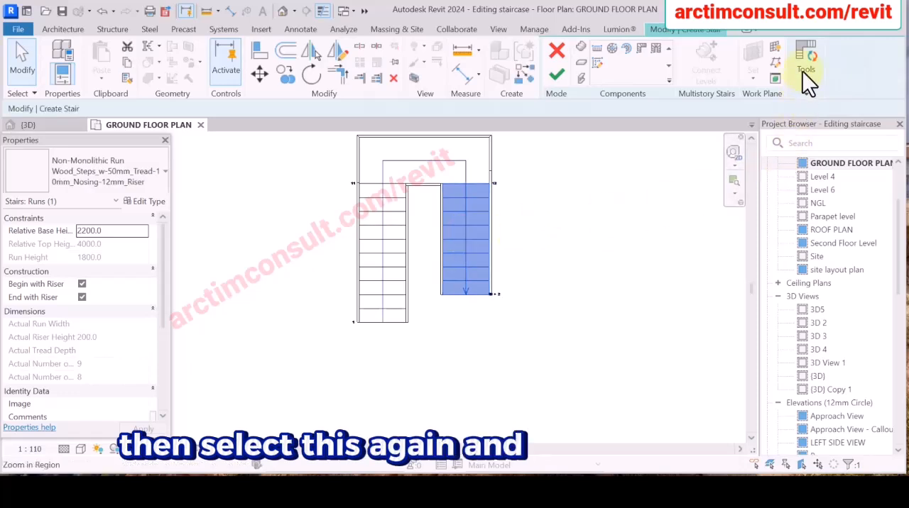
mouse_move(806, 71)
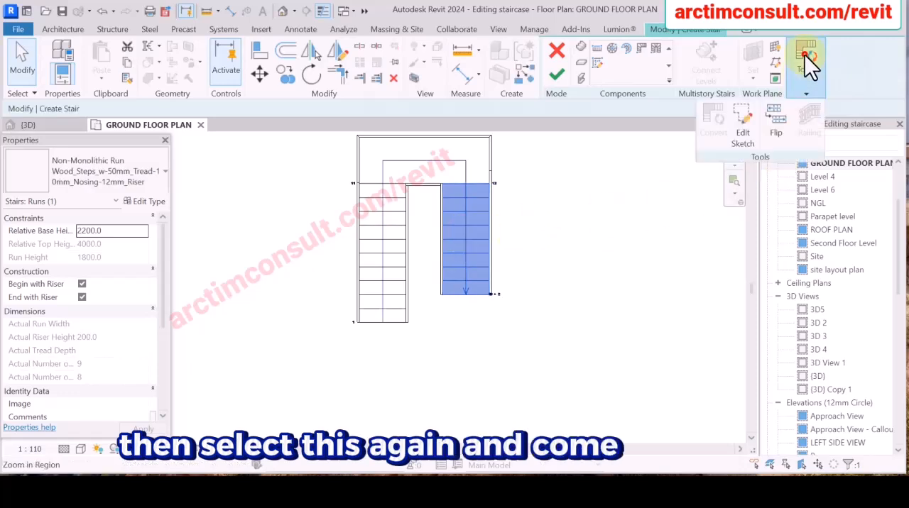
left_click(741, 133)
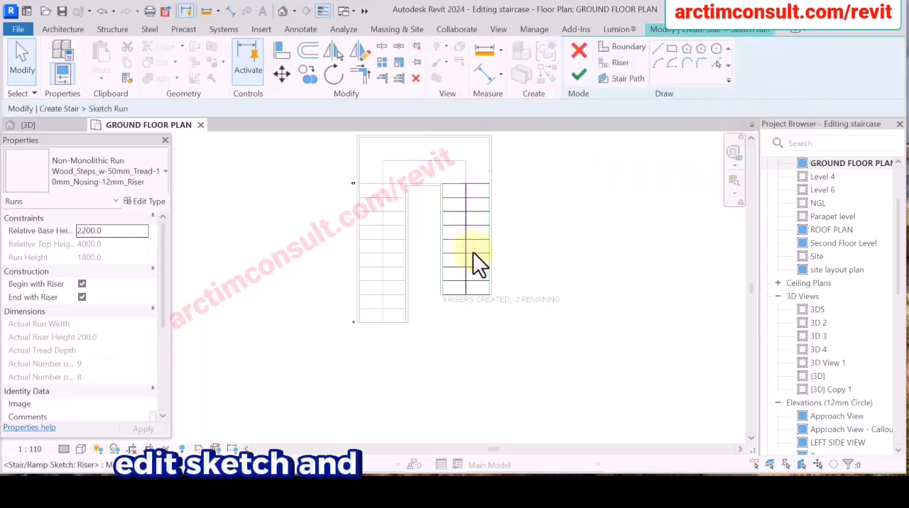
Move all of the upper run's sketch lines toward the lower run, placing the inner boundary 1200 mm from the lower run's outer edge.
scroll(469, 253, "up", 3)
scroll(457, 251, "down", 3)
scroll(457, 251, "up", 3)
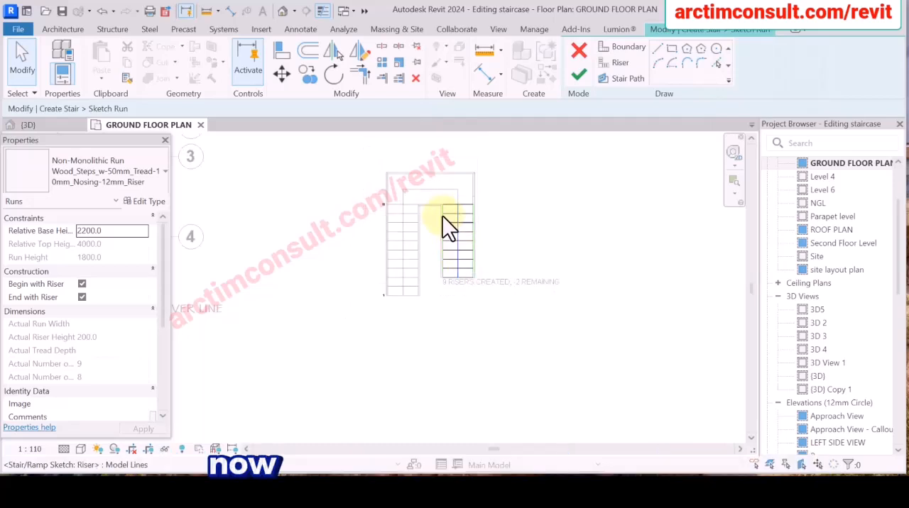
scroll(437, 233, "down", 3)
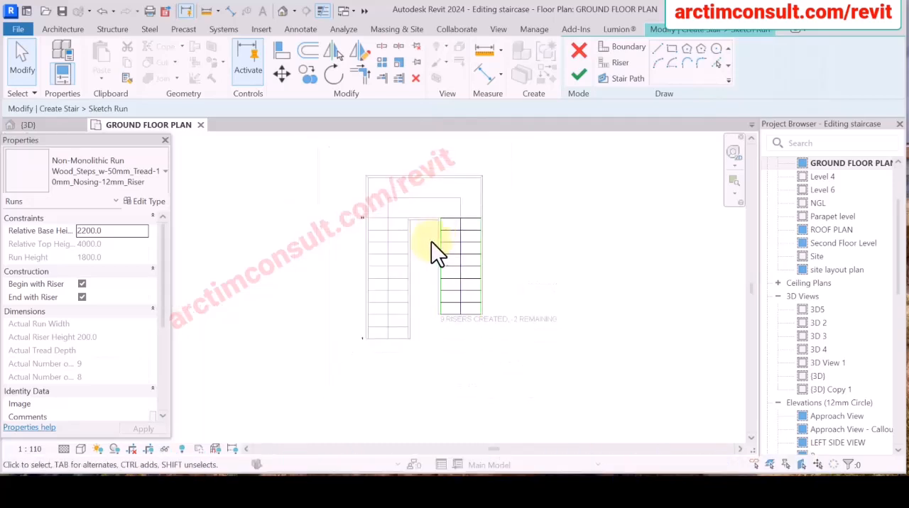
scroll(419, 271, "up", 3)
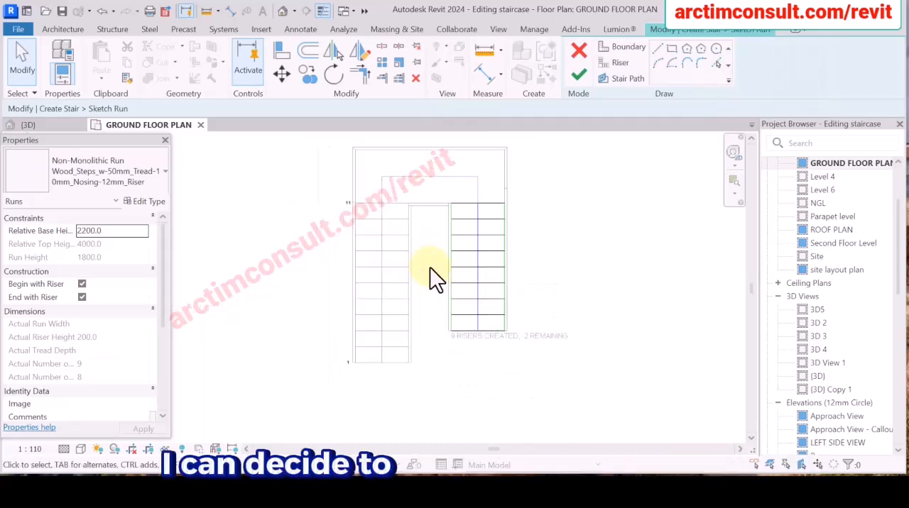
scroll(401, 259, "down", 5)
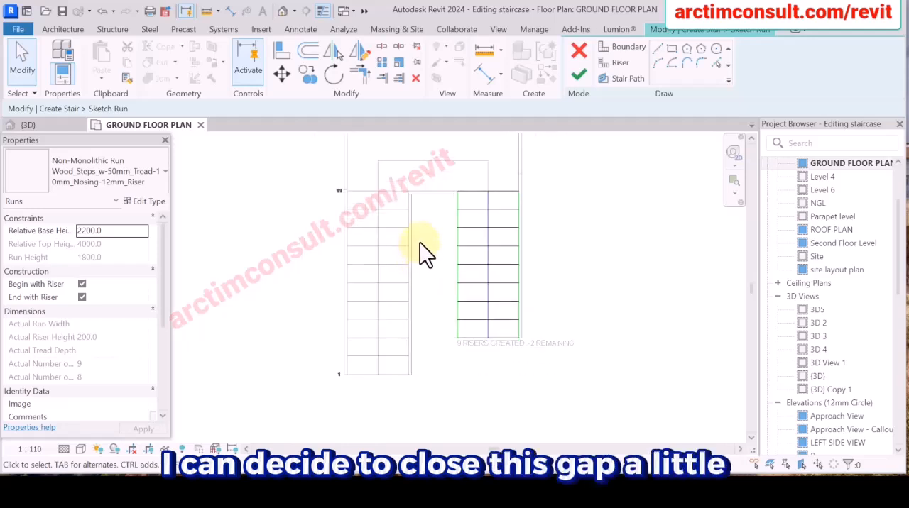
scroll(426, 178, "up", 3)
left_click(422, 159)
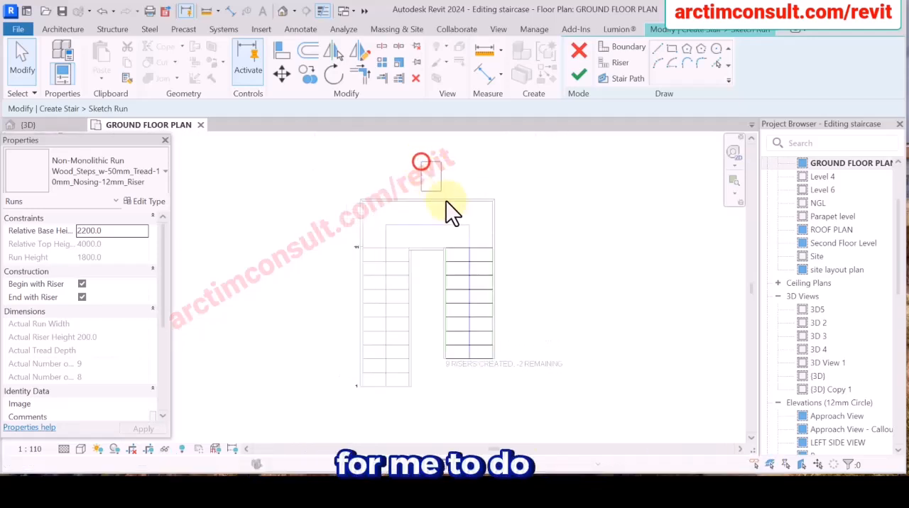
left_click_drag(536, 368, 541, 380)
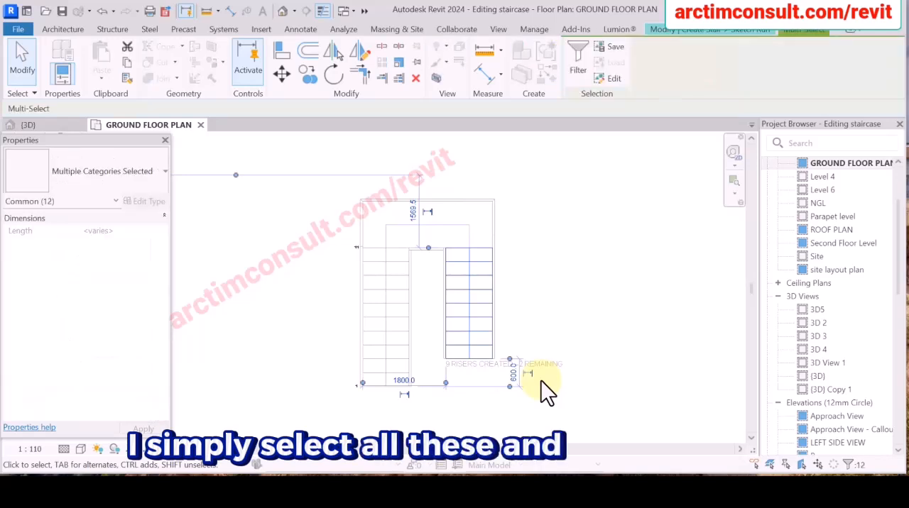
key("Left")
key("Left")
key("Left")
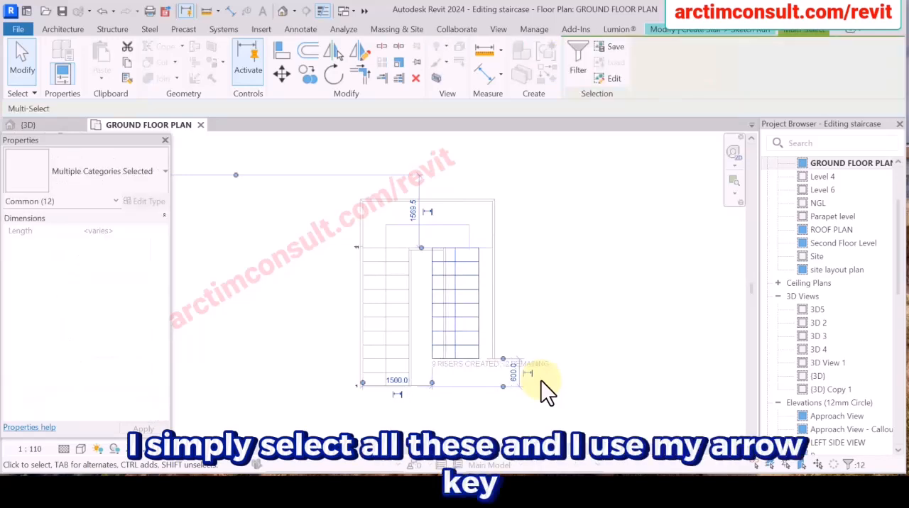
key("Left")
key("Left")
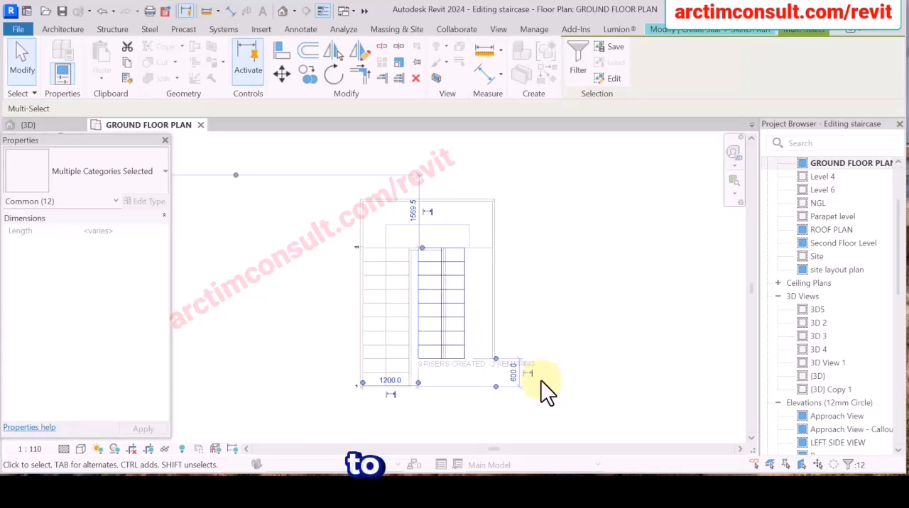
left_click(568, 319)
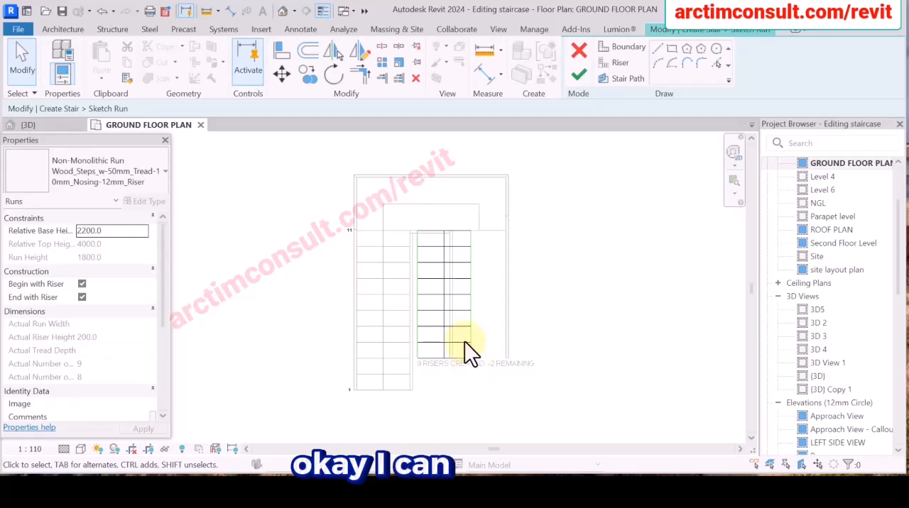
Widen the upper run by moving its outer boundary line outward to 1280 mm from the inner boundary.
scroll(446, 347, "up", 3)
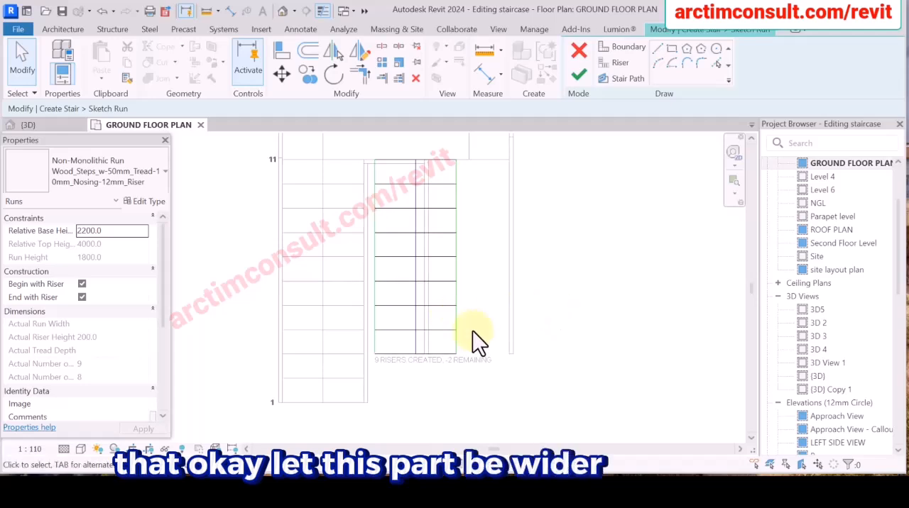
scroll(277, 342, "down", 3)
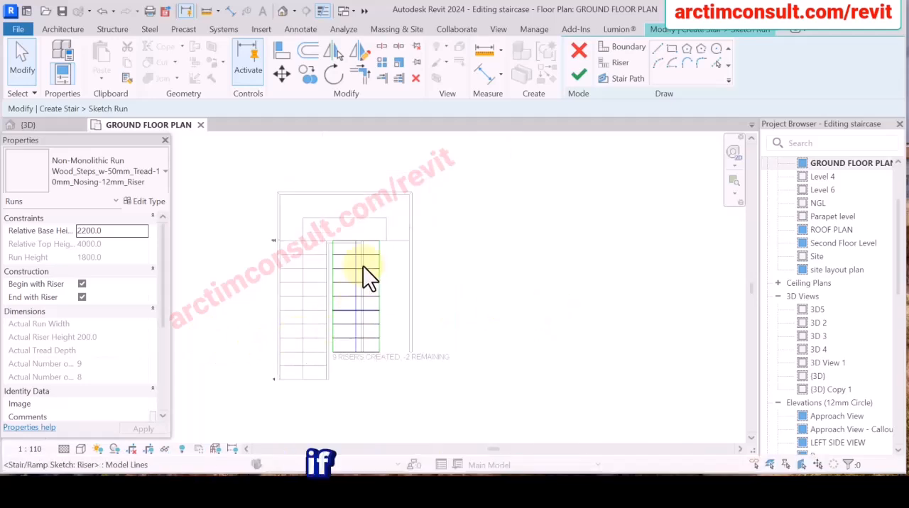
scroll(363, 186, "up", 1)
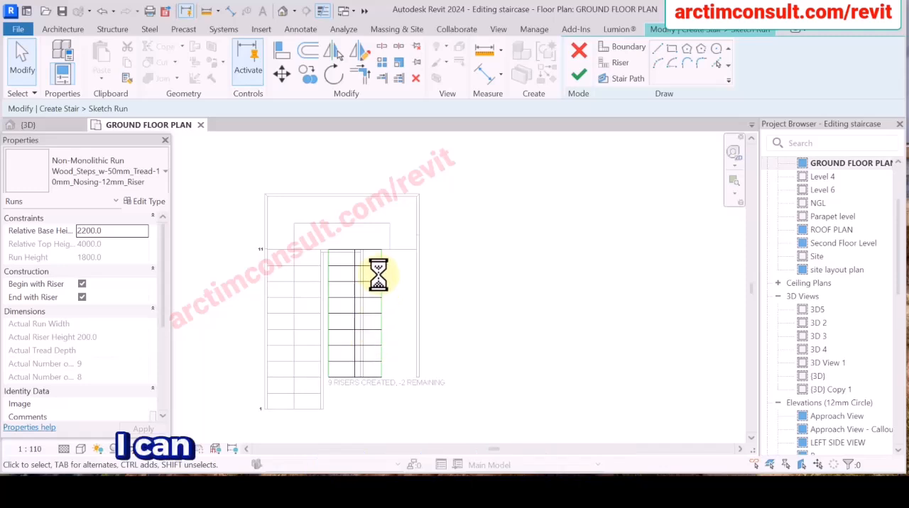
scroll(374, 333, "up", 1)
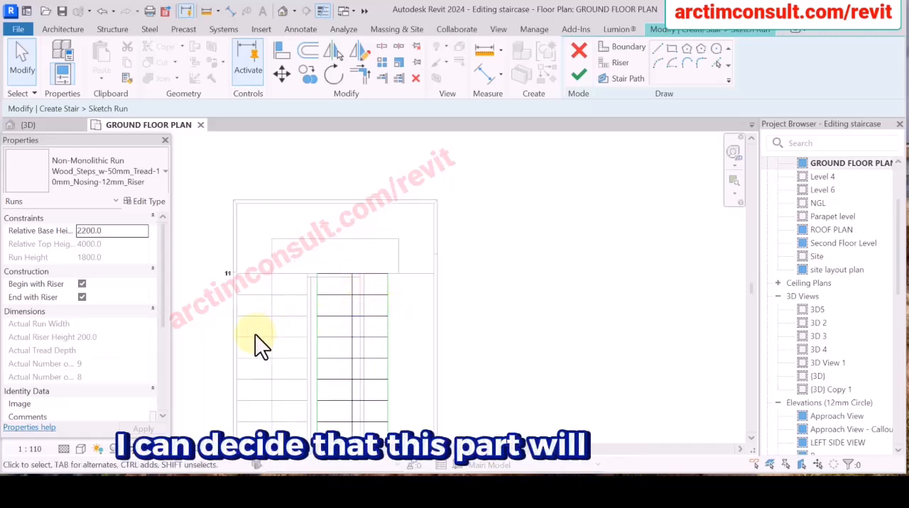
scroll(359, 287, "down", 1)
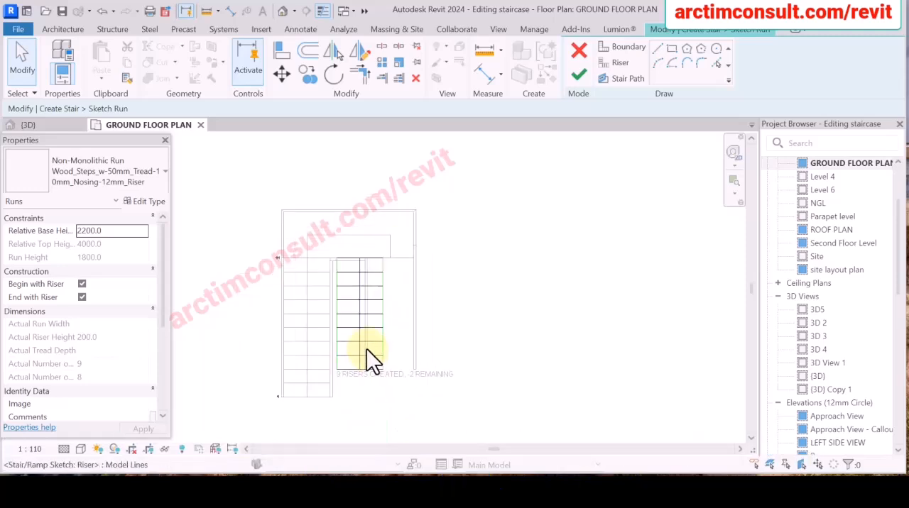
left_click_drag(378, 167, 468, 398)
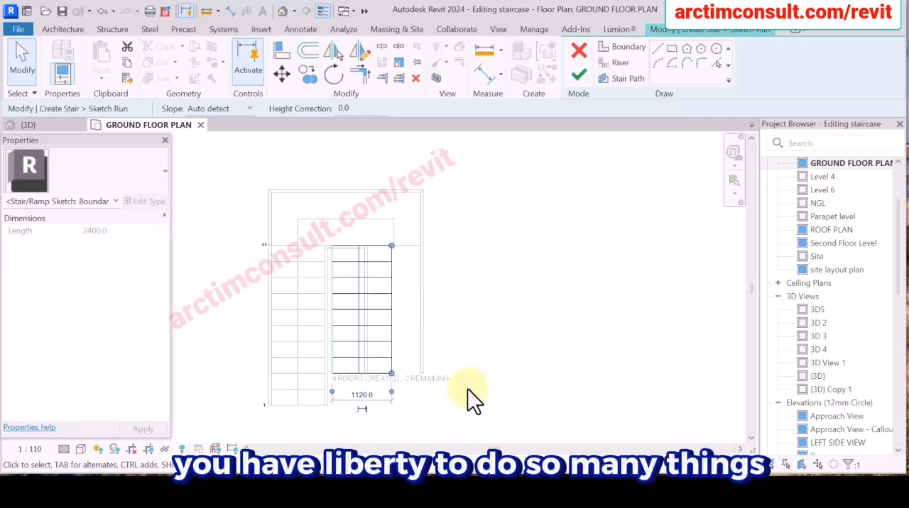
key("Right")
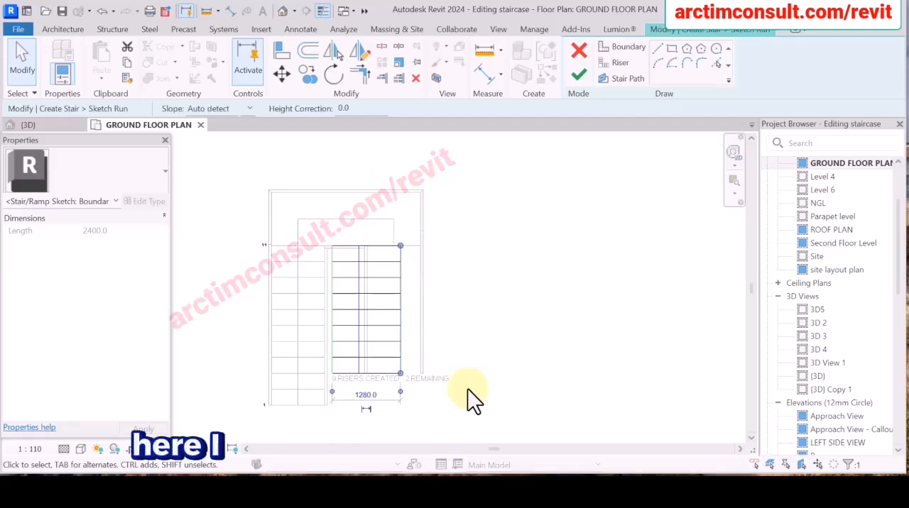
key("Right")
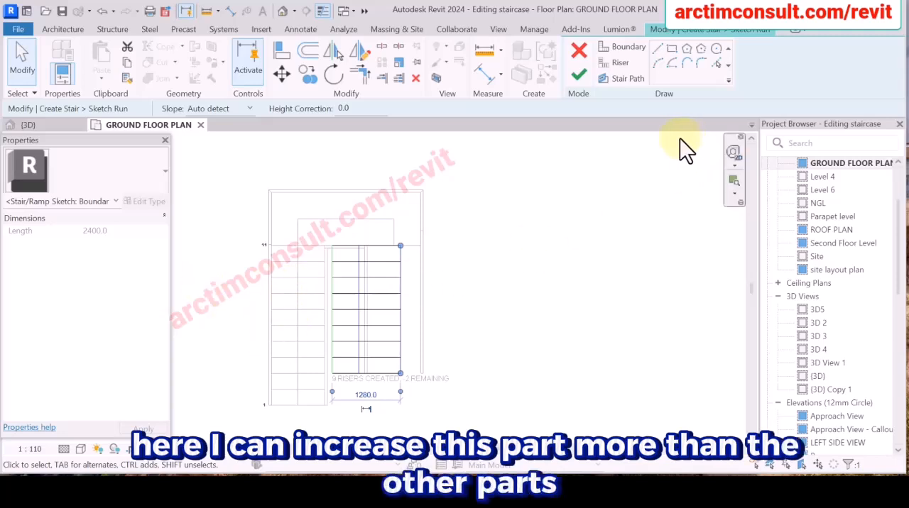
left_click(486, 208)
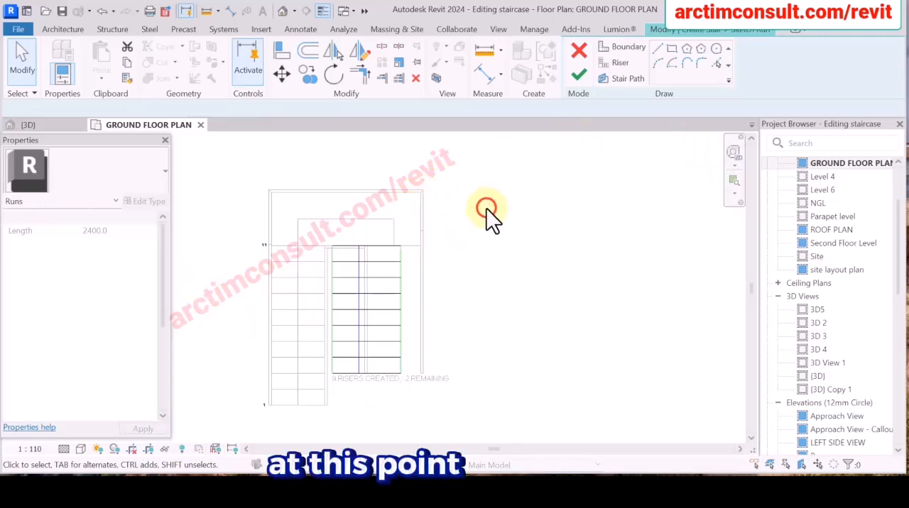
Finish the widened run's sketch and complete the stair edit.
left_click(577, 75)
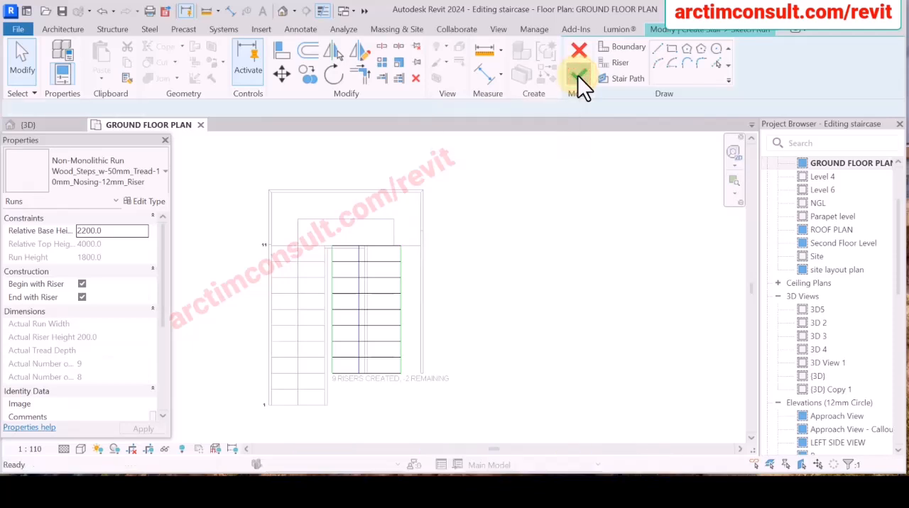
left_click(504, 213)
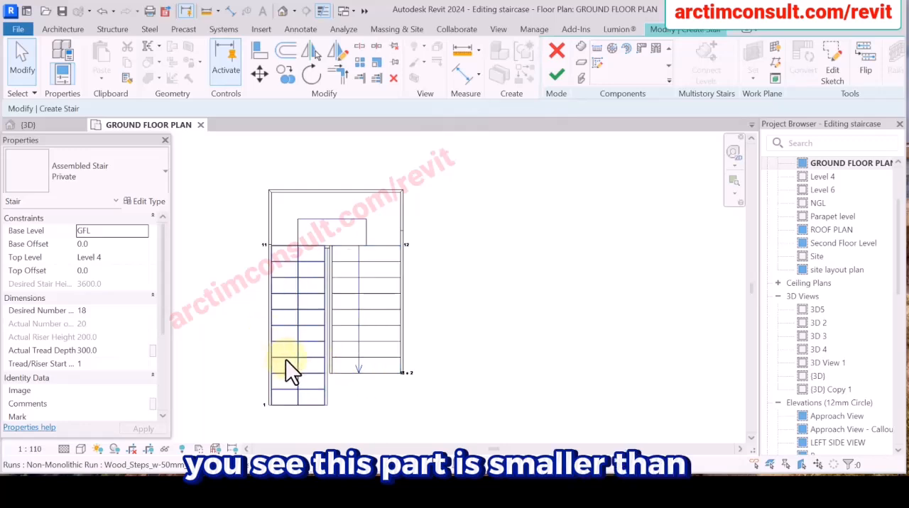
left_click(556, 74)
left_click(493, 225)
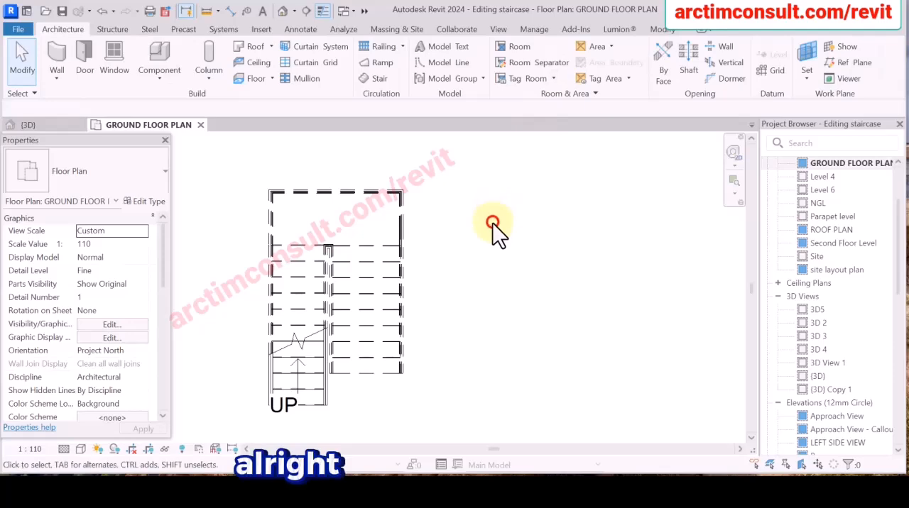